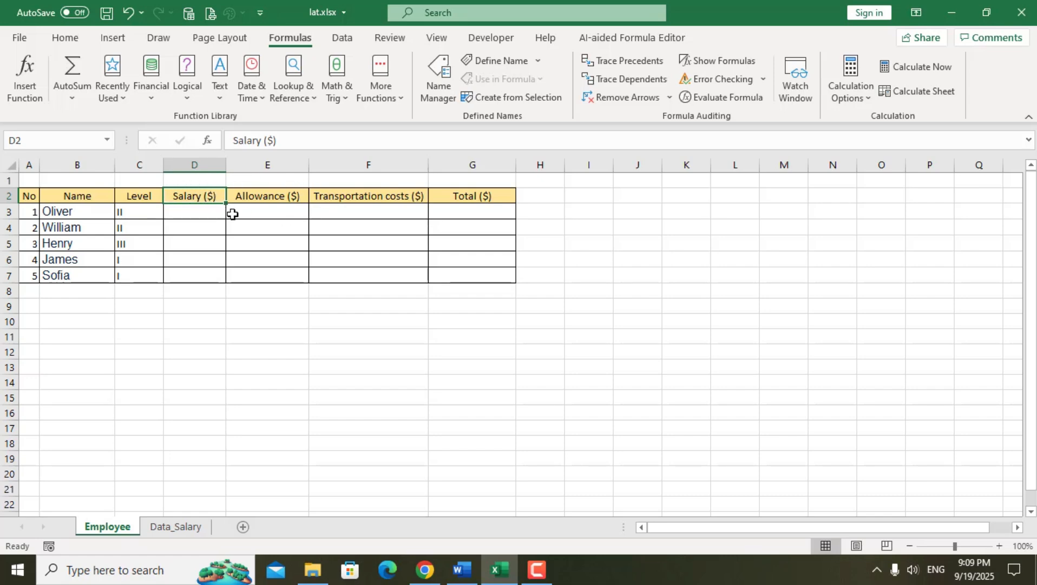
Step: Compare the employee levels on the Employee sheet with the salary, allowance and transportation rates on the Data_Salary sheet
{"action": "left_click", "coordinate": [202, 215]}
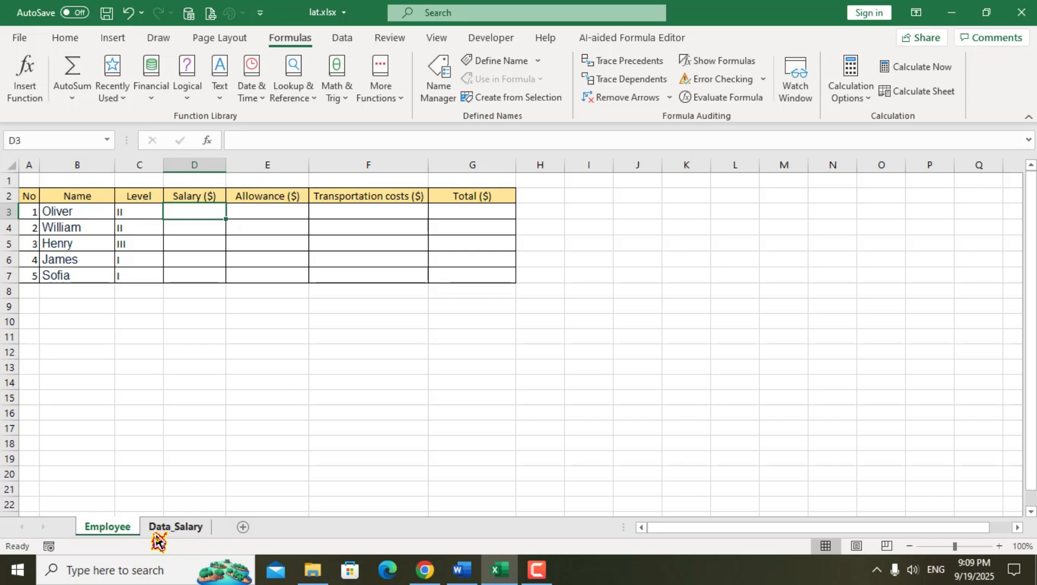
{"action": "left_click", "coordinate": [169, 530]}
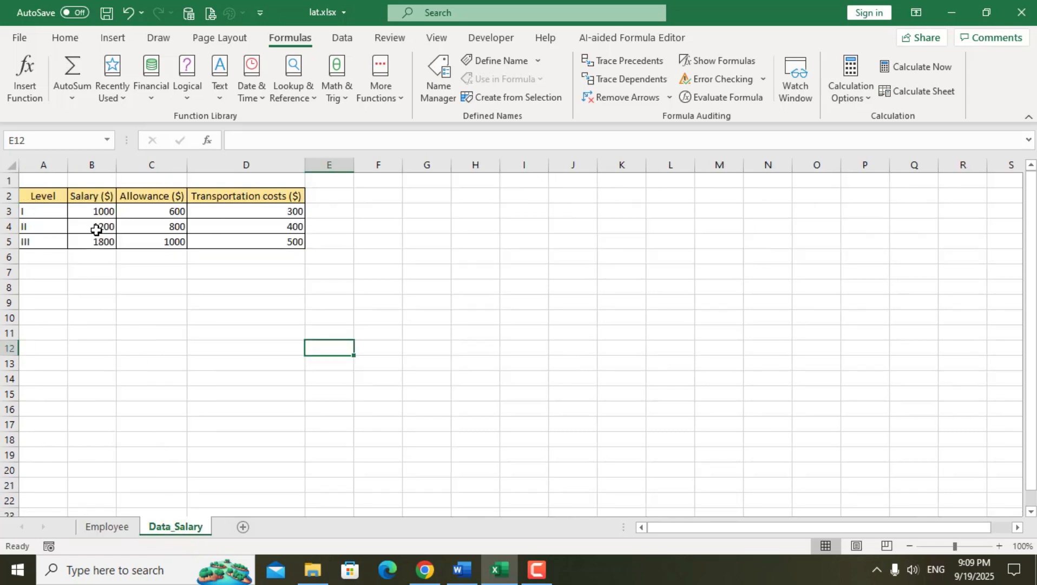
{"action": "left_click", "coordinate": [120, 528]}
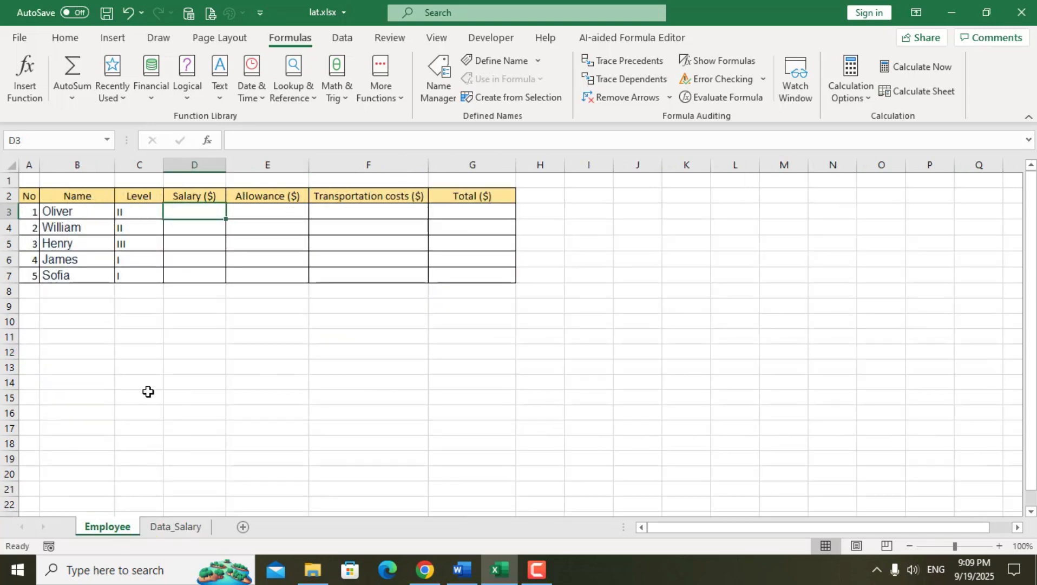
{"action": "left_click", "coordinate": [129, 212]}
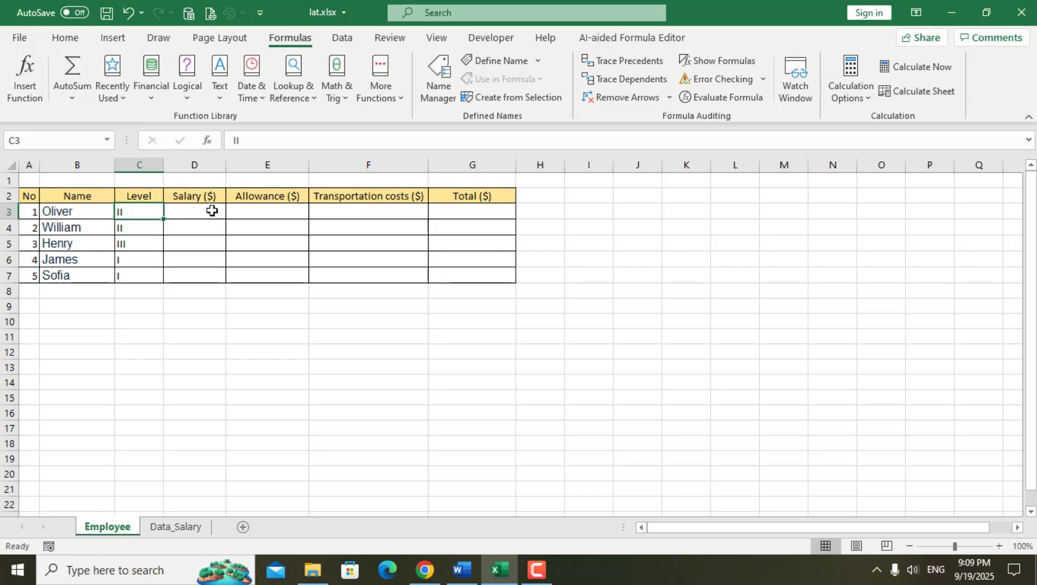
{"action": "left_click", "coordinate": [194, 211]}
{"action": "left_click", "coordinate": [182, 526]}
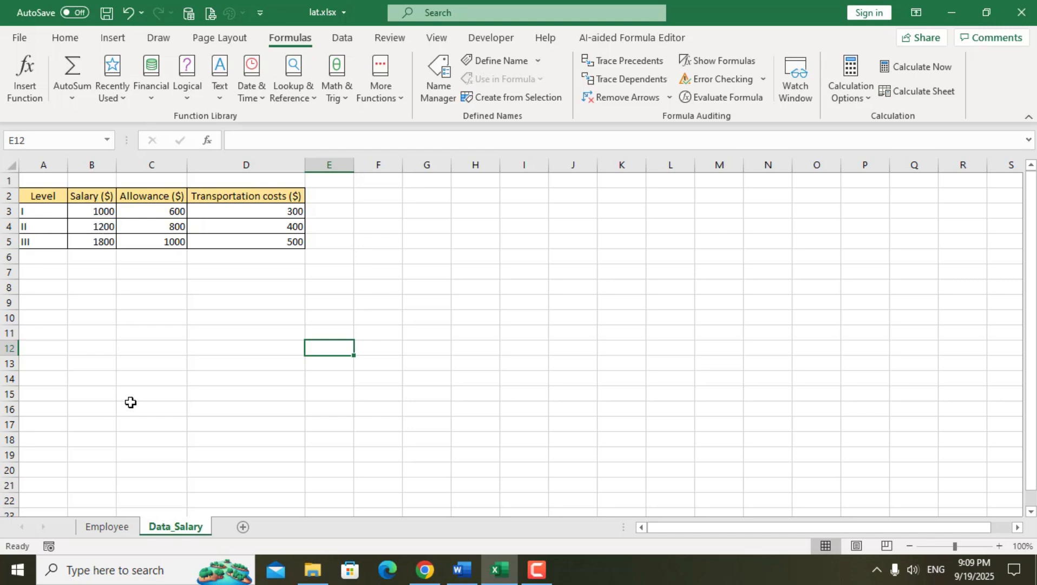
{"action": "left_click", "coordinate": [108, 526]}
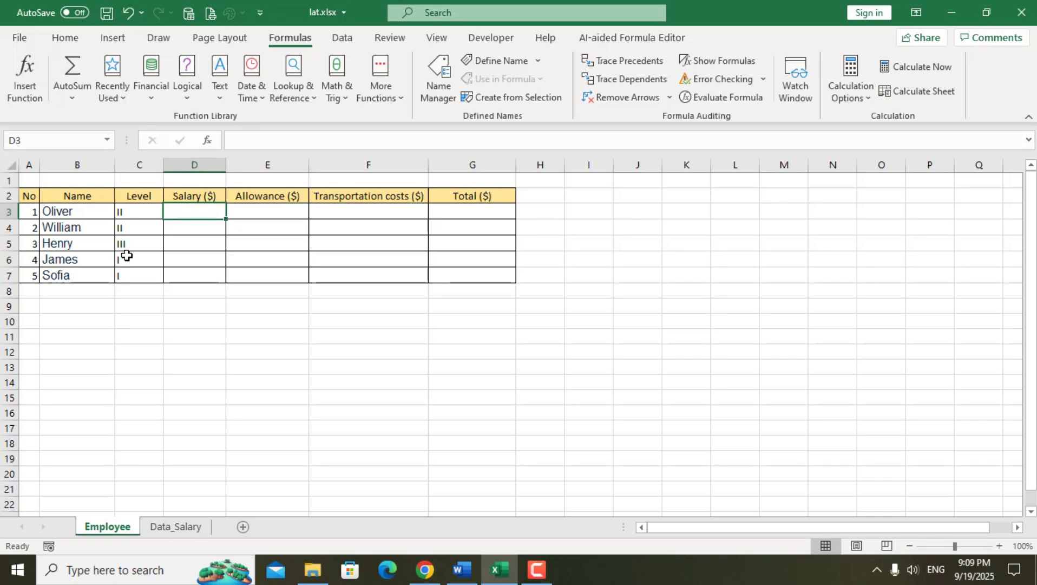
{"action": "left_click", "coordinate": [146, 245]}
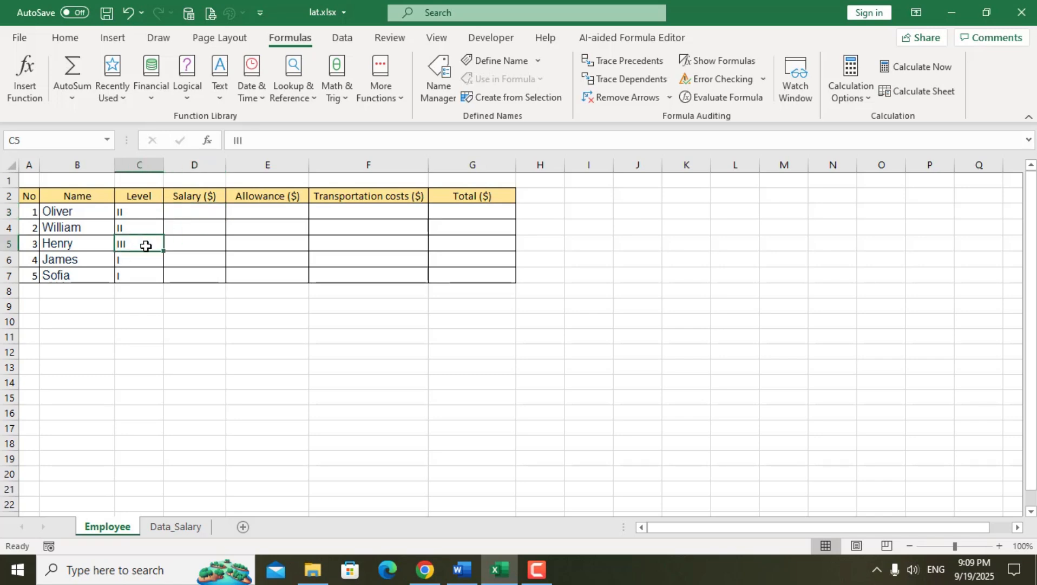
{"action": "left_click", "coordinate": [181, 528]}
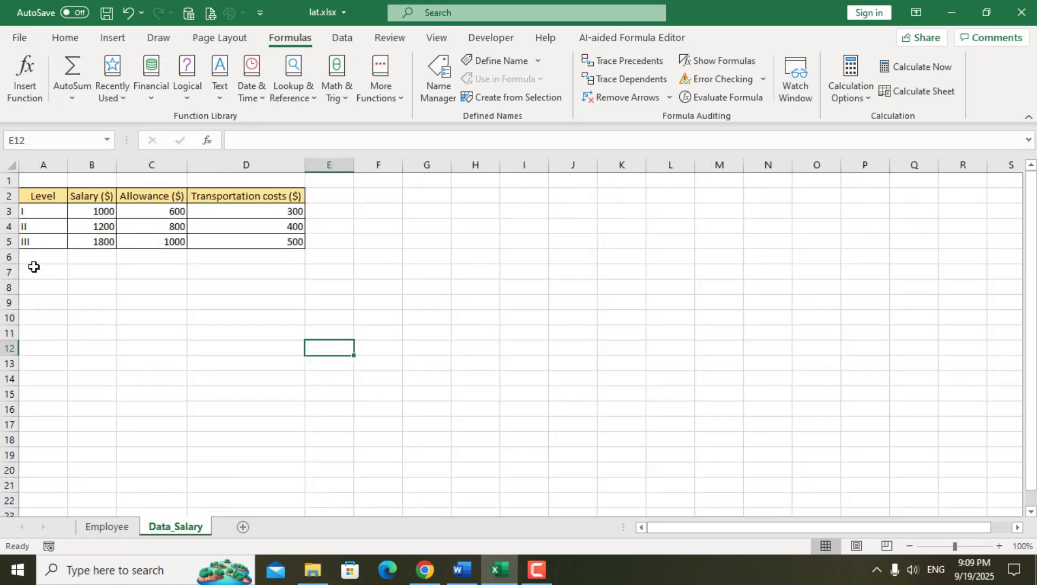
{"action": "left_click", "coordinate": [100, 244]}
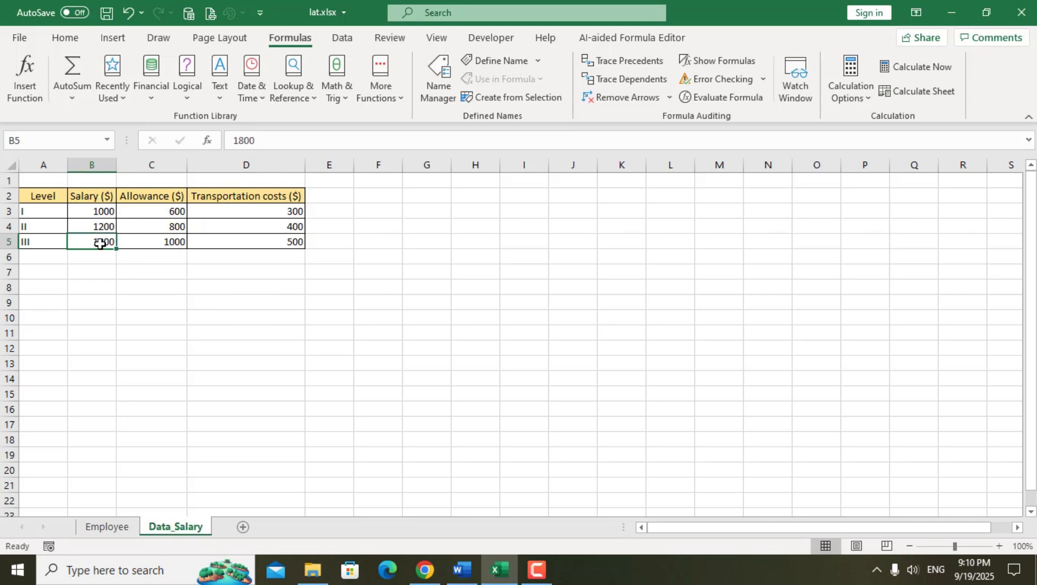
{"action": "left_click", "coordinate": [128, 530]}
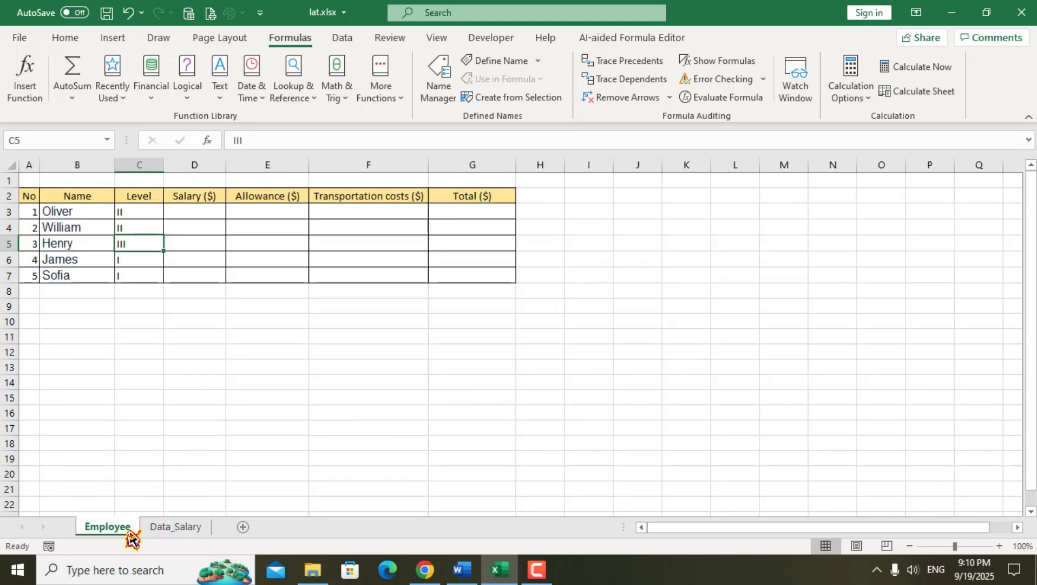
Step: Define the workbook-scoped name datasalary for the range A3:D5 on the Data_Salary sheet
{"action": "left_click", "coordinate": [179, 530]}
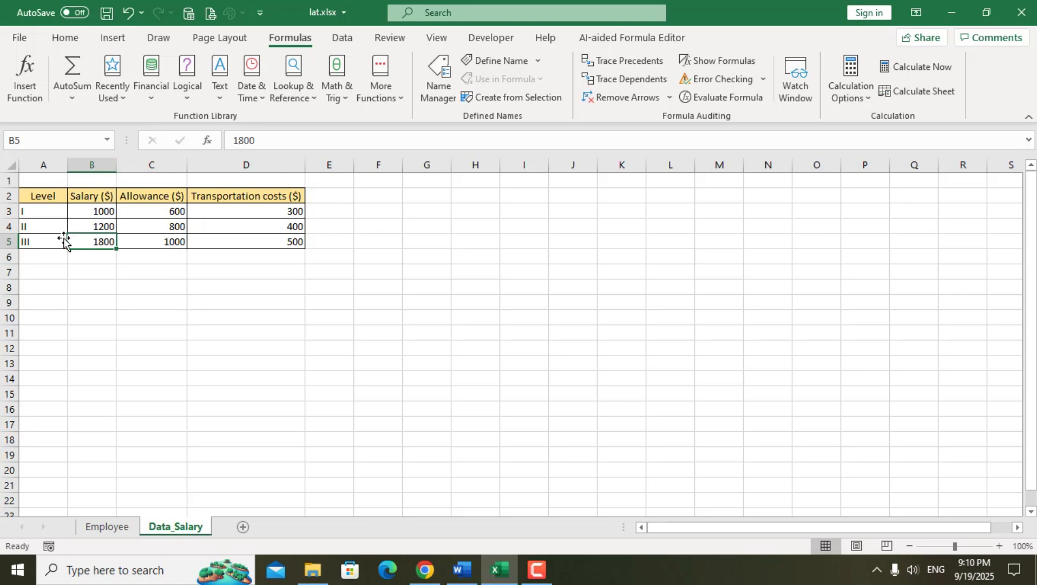
{"action": "left_click", "coordinate": [42, 211]}
{"action": "left_click_drag", "start_coordinate": [42, 211], "coordinate": [280, 242]}
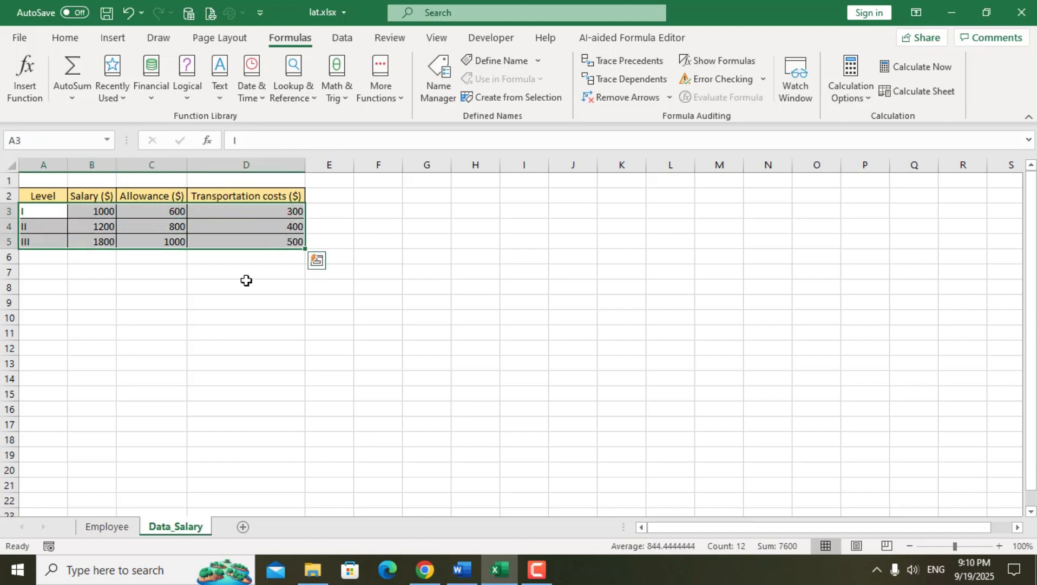
{"action": "right_click", "coordinate": [250, 233]}
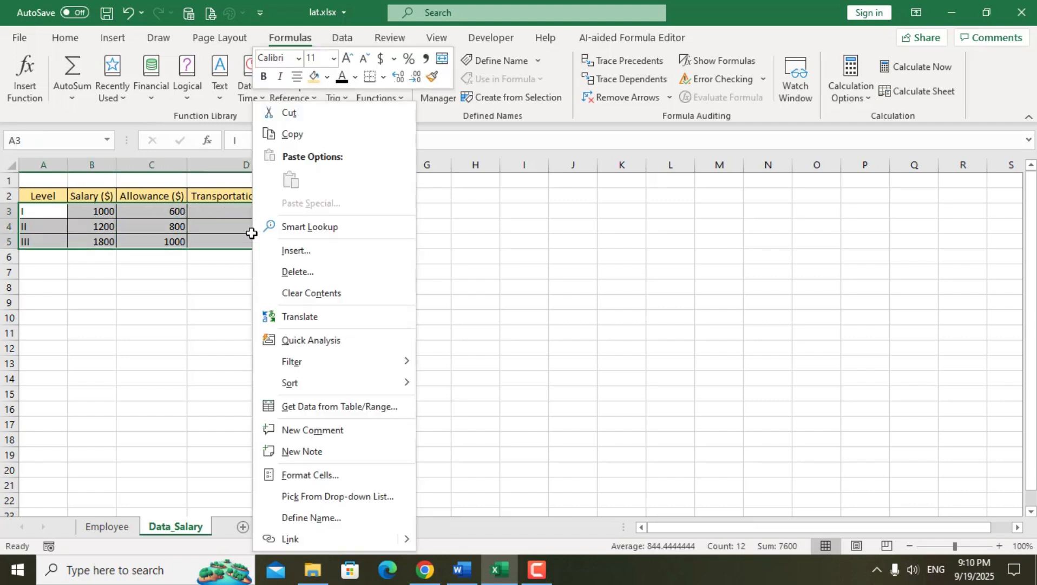
{"action": "left_click", "coordinate": [324, 518]}
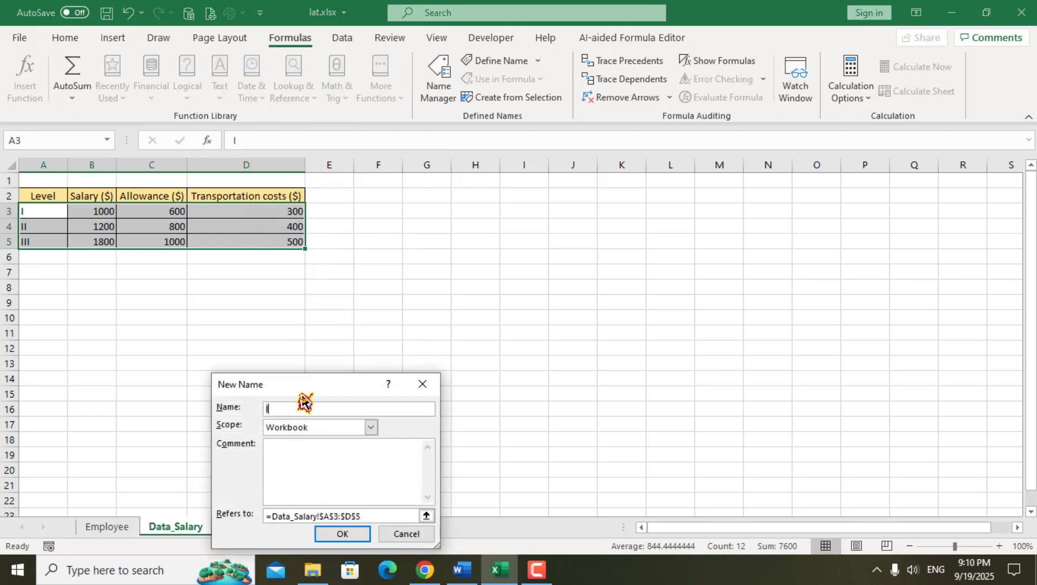
{"action": "left_click_drag", "start_coordinate": [302, 394], "coordinate": [448, 272]}
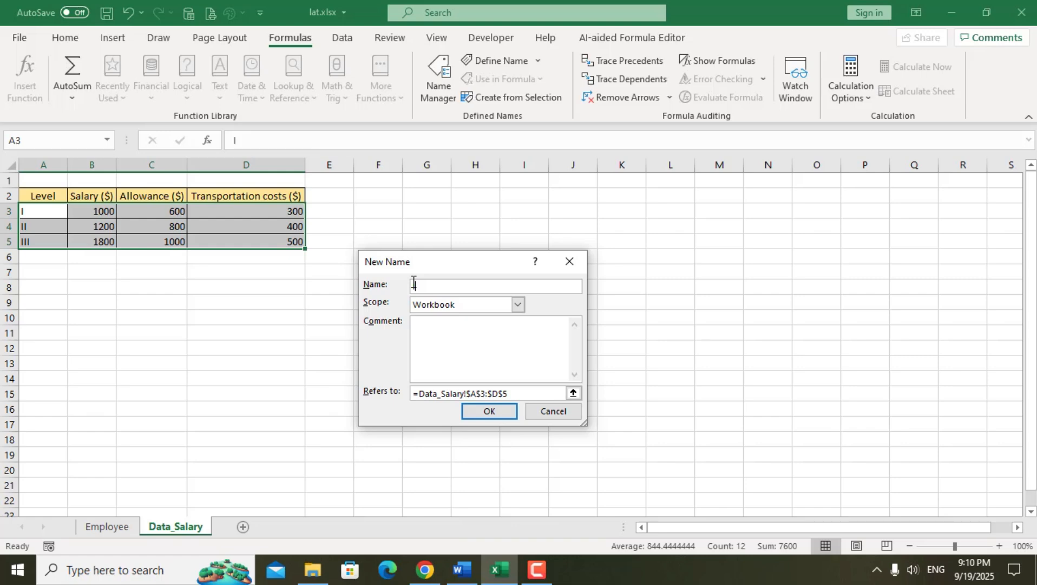
{"action": "left_click", "coordinate": [464, 279]}
{"action": "left_click", "coordinate": [497, 414]}
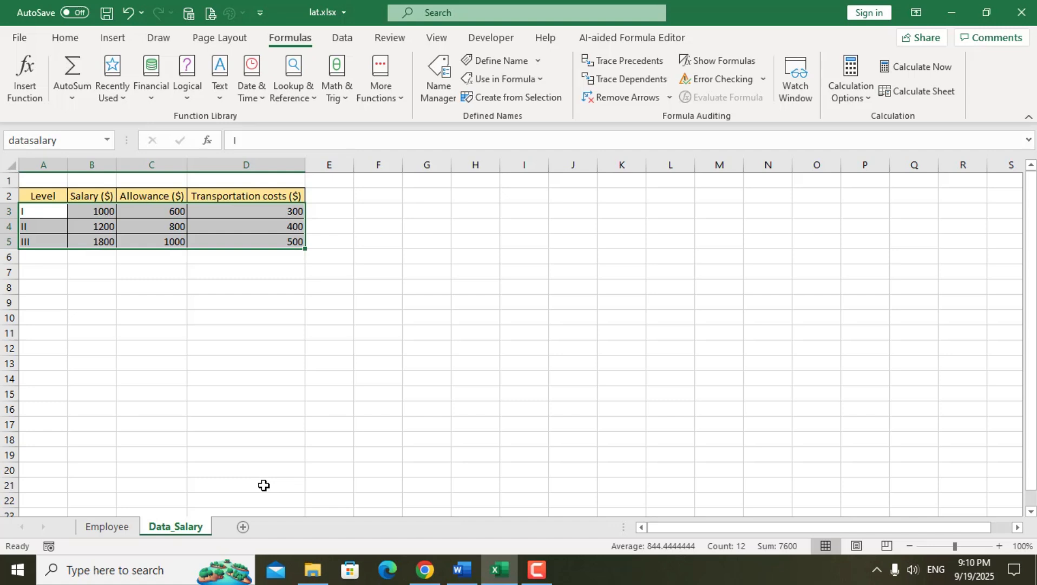
Step: Begin a VLOOKUP formula in cell D3 of the Employee sheet with C3 as the lookup value
{"action": "left_click", "coordinate": [115, 527]}
{"action": "left_click", "coordinate": [195, 212]}
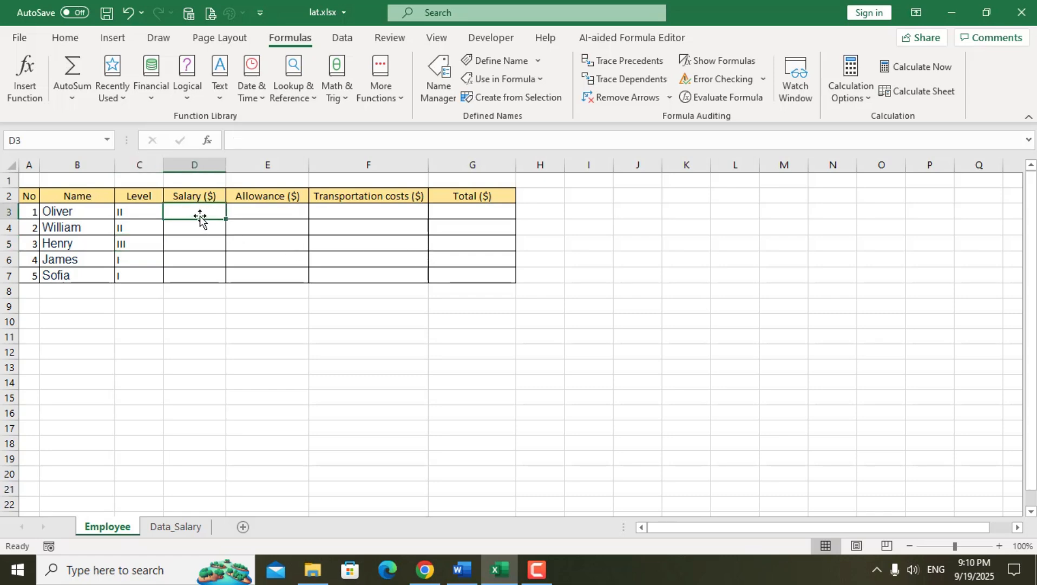
{"action": "type", "text": "="}
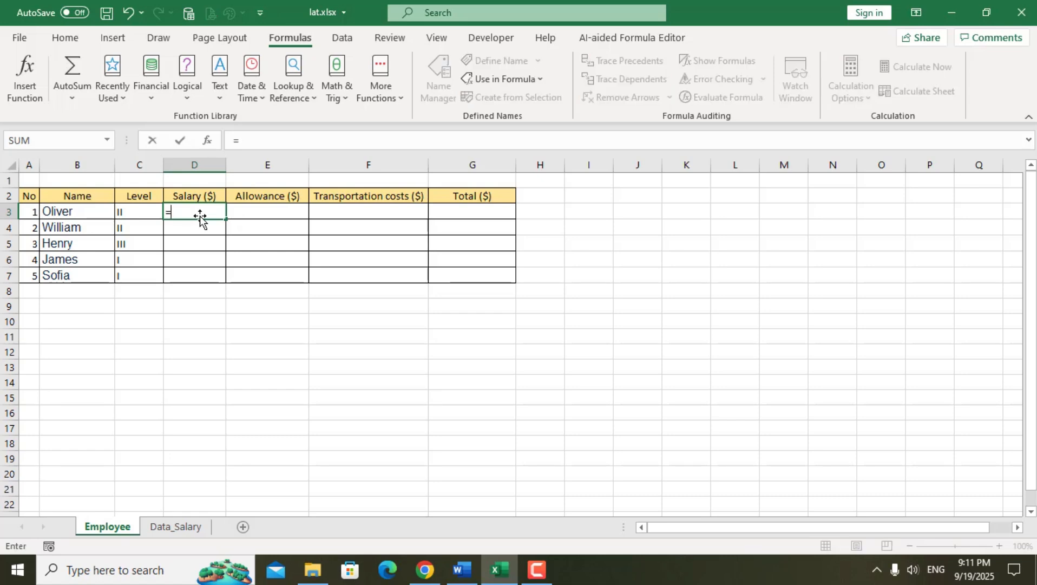
{"action": "type", "text": "VLOO"}
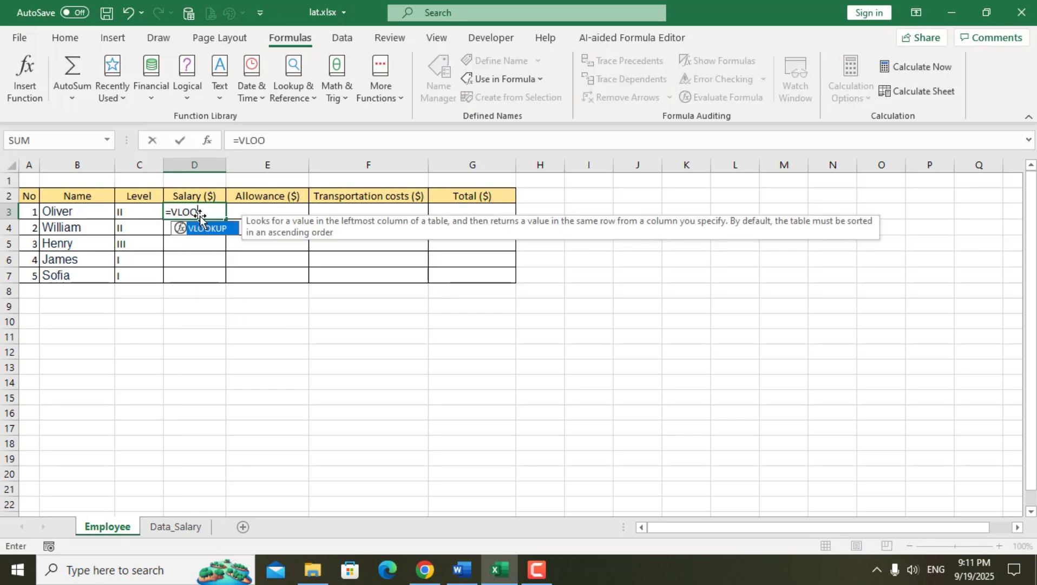
{"action": "double_click", "coordinate": [211, 228]}
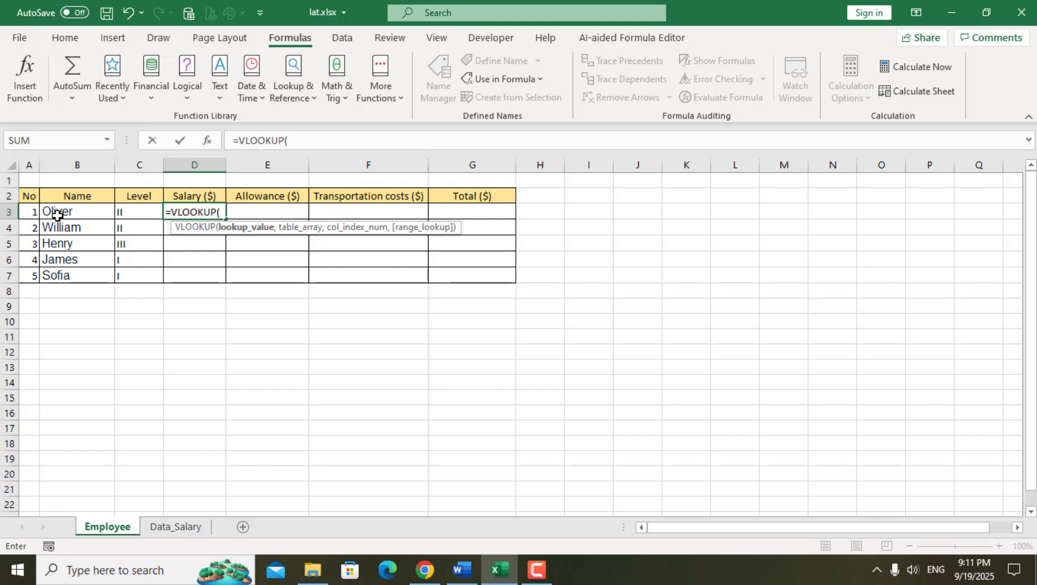
{"action": "left_click", "coordinate": [143, 214]}
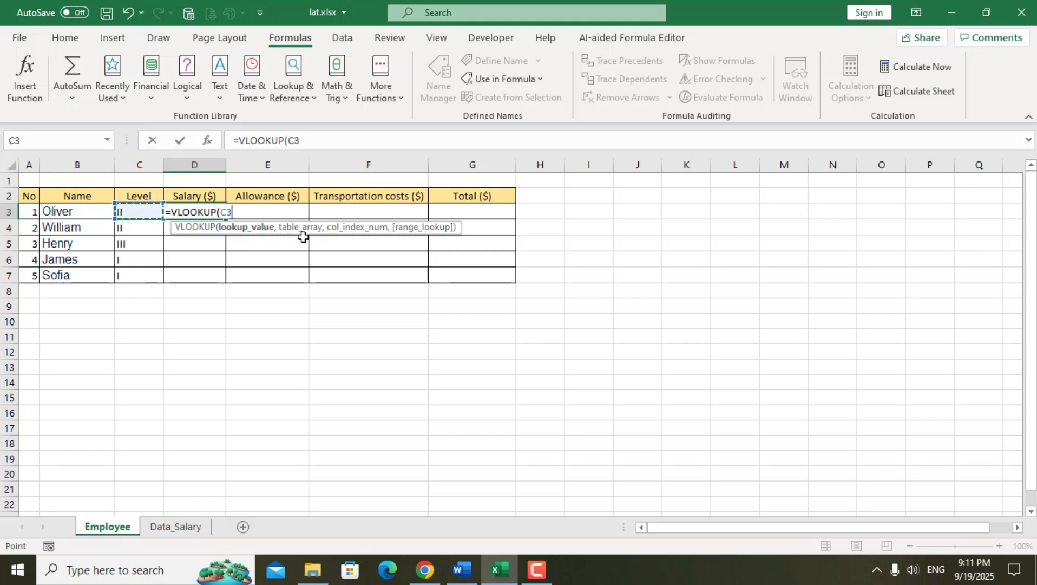
{"action": "type", "text": ","}
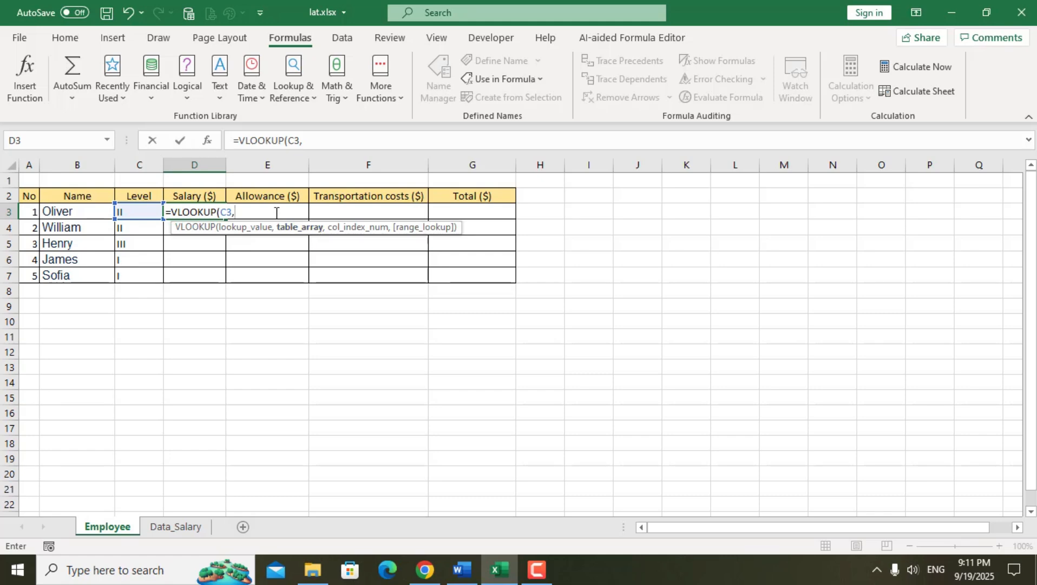
{"action": "type", "text": "data"}
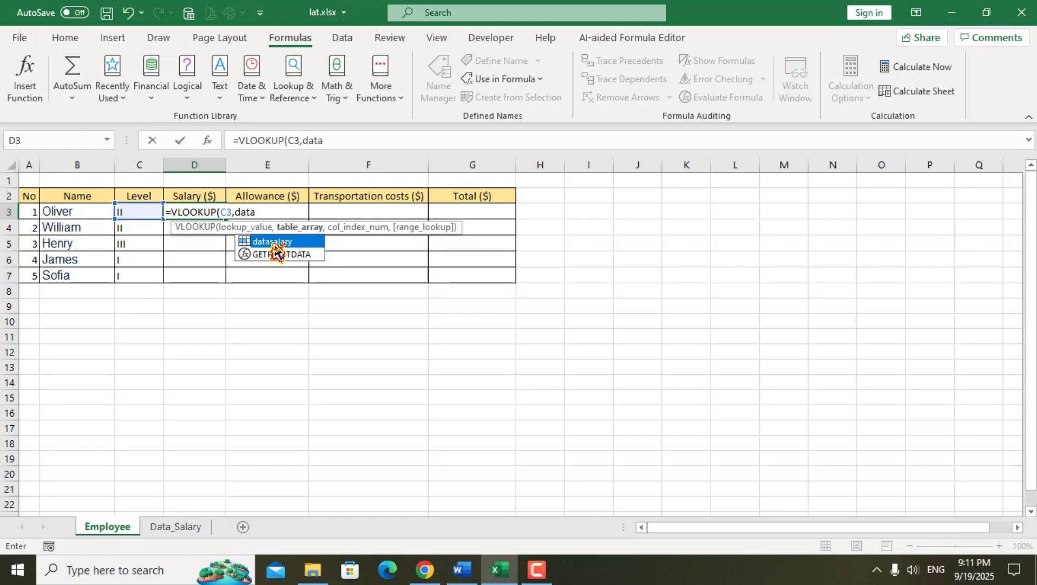
{"action": "double_click", "coordinate": [275, 243]}
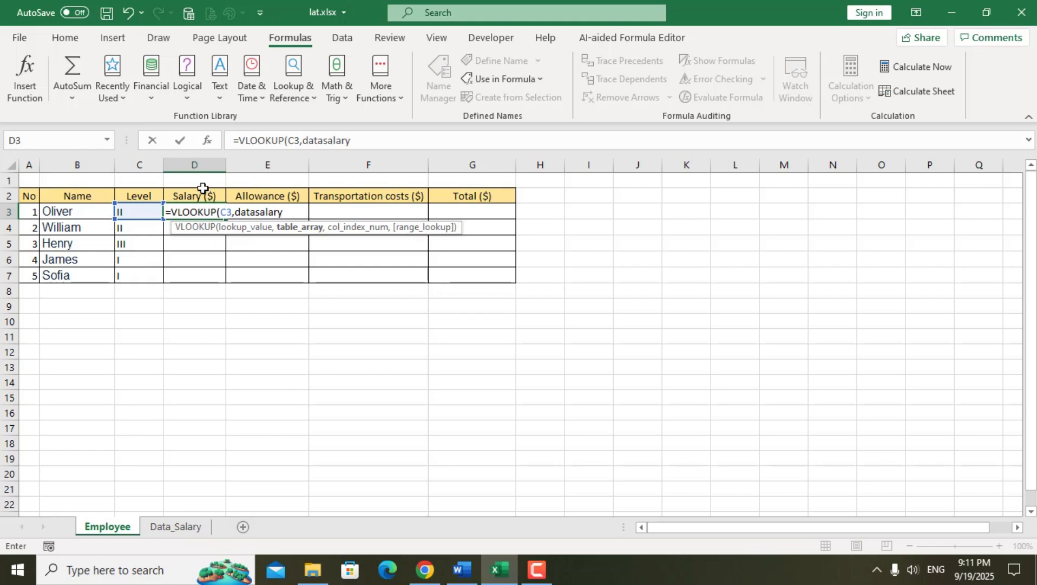
{"action": "left_click", "coordinate": [184, 528]}
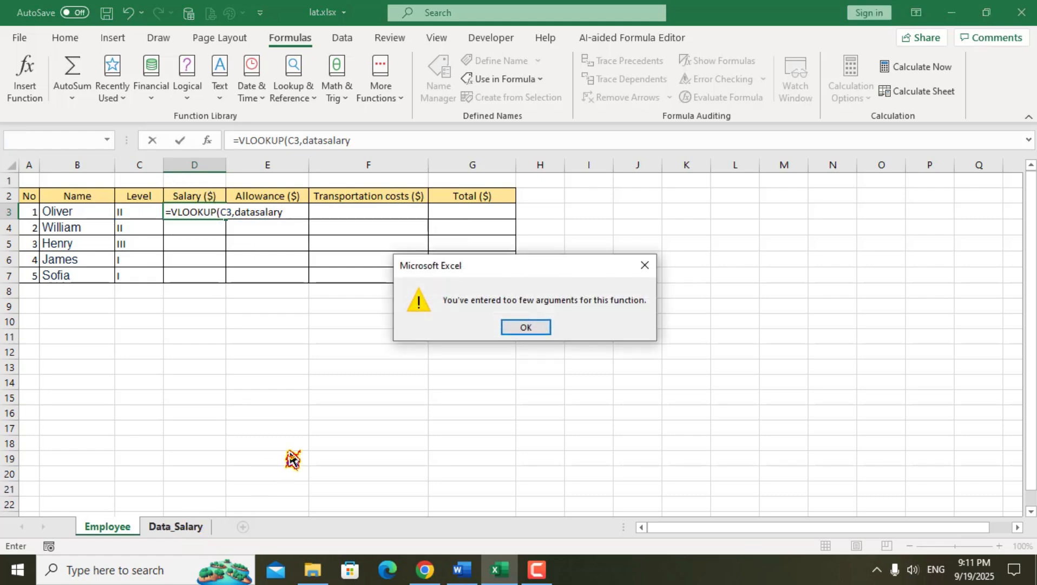
{"action": "left_click", "coordinate": [527, 328]}
{"action": "key", "text": "BackSpace"}
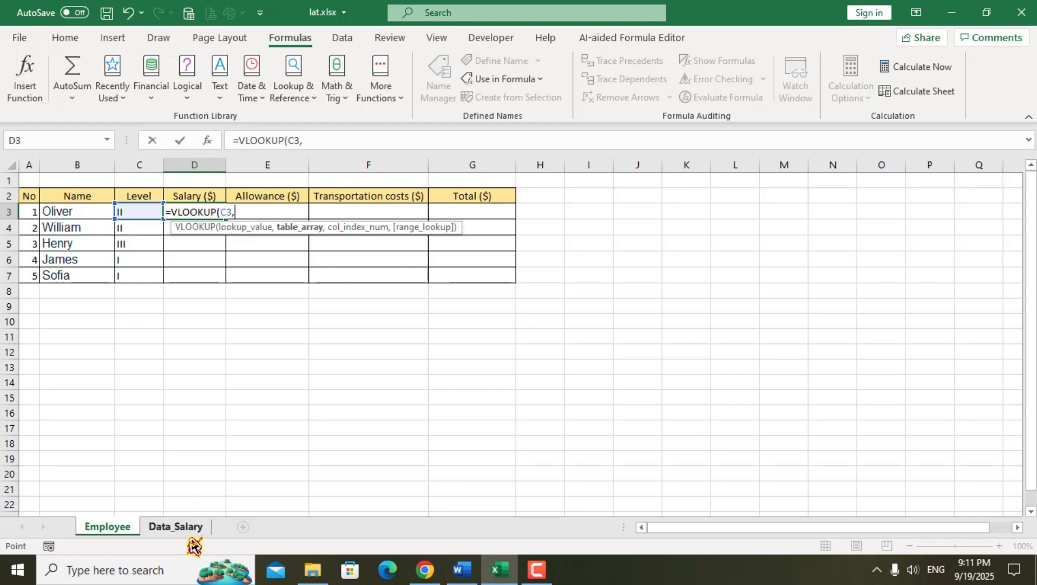
{"action": "left_click", "coordinate": [190, 527]}
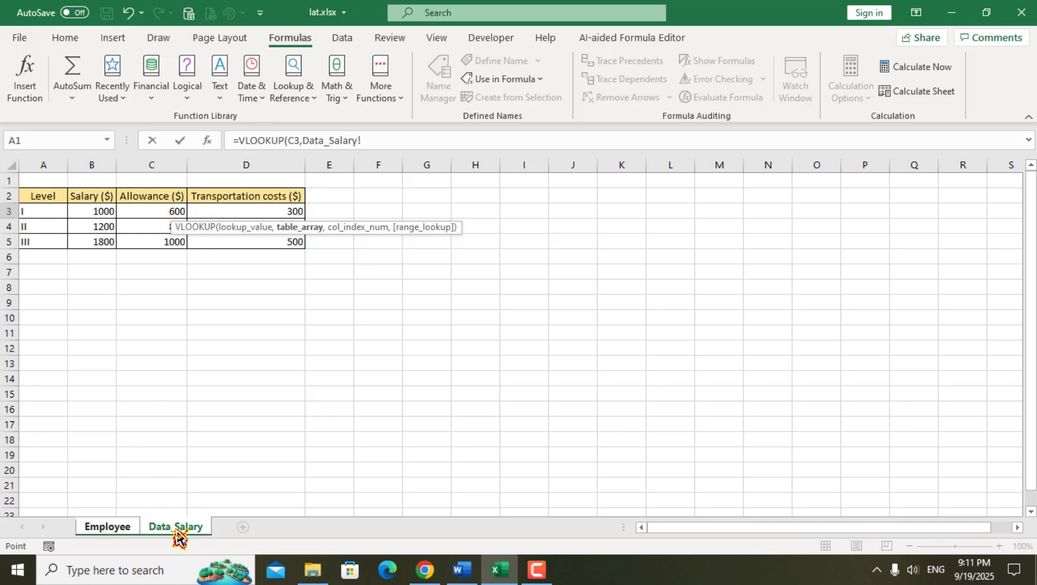
{"action": "left_click", "coordinate": [117, 533]}
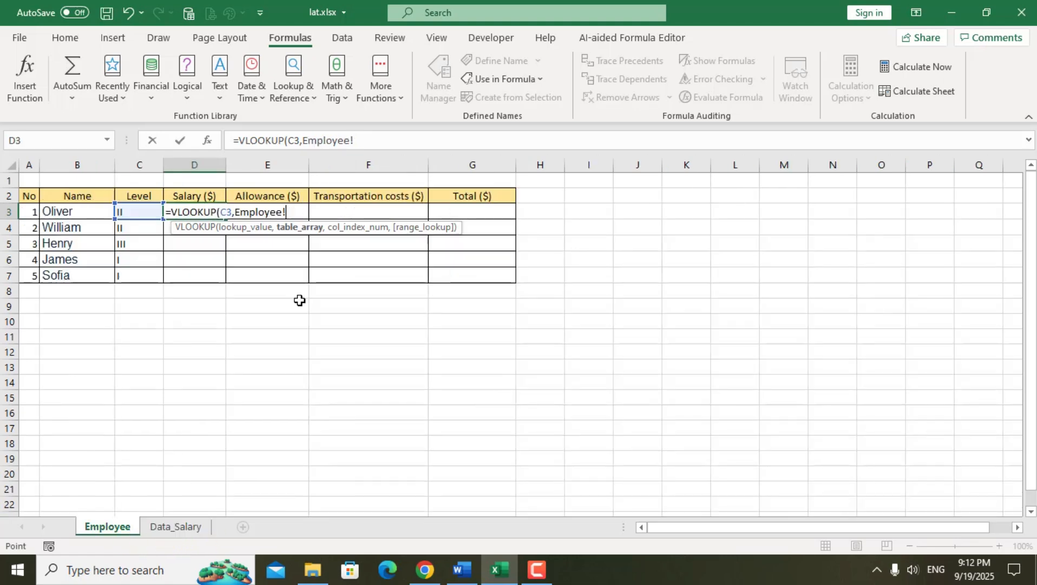
{"action": "left_click_drag", "start_coordinate": [286, 212], "coordinate": [234, 212]}
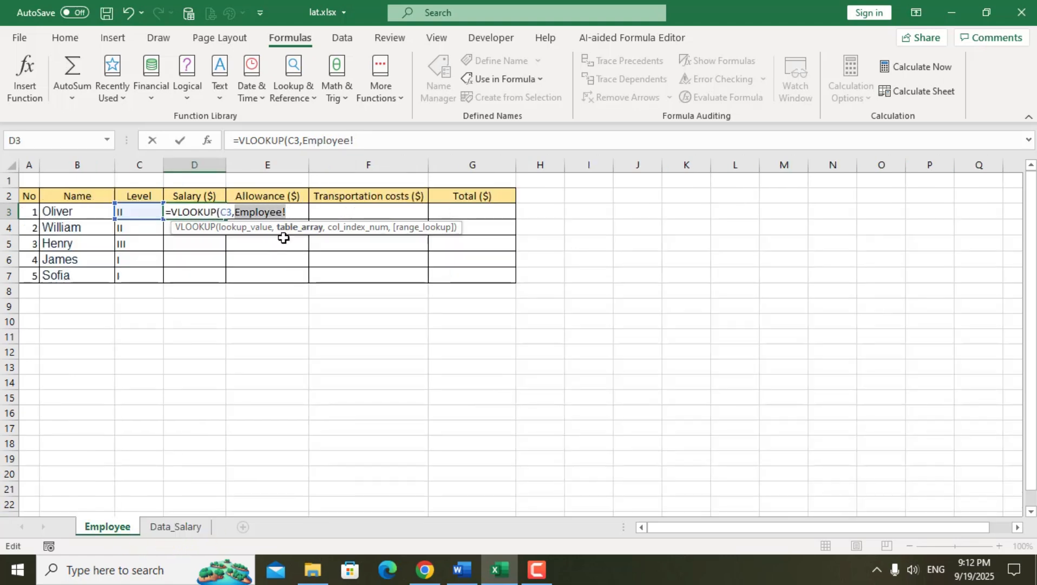
Step: Complete the VLOOKUP formula in D3 with datasalary as the table, column index 2 and 0 for an exact match
{"action": "type", "text": "data"}
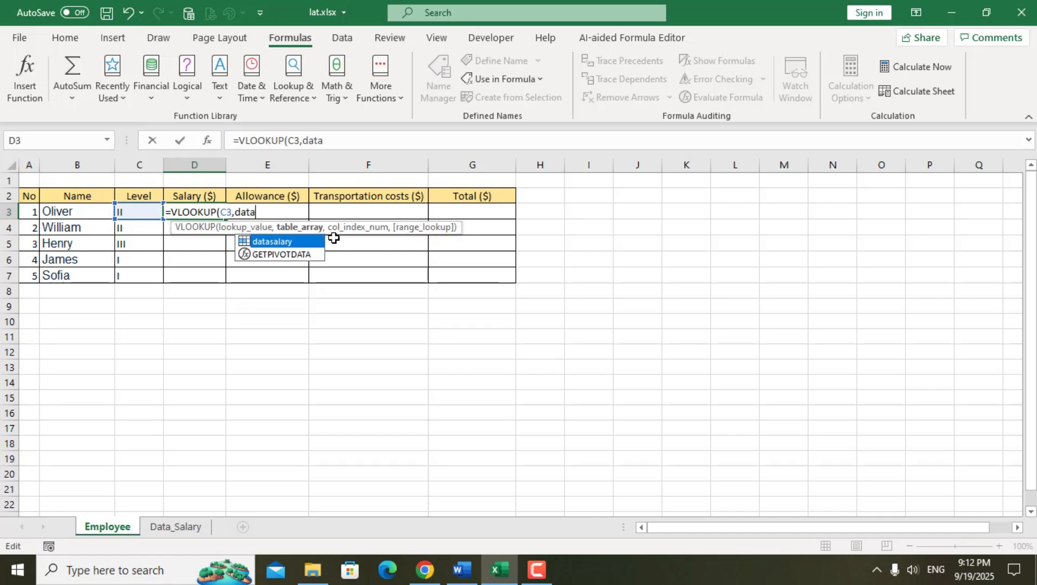
{"action": "double_click", "coordinate": [290, 243]}
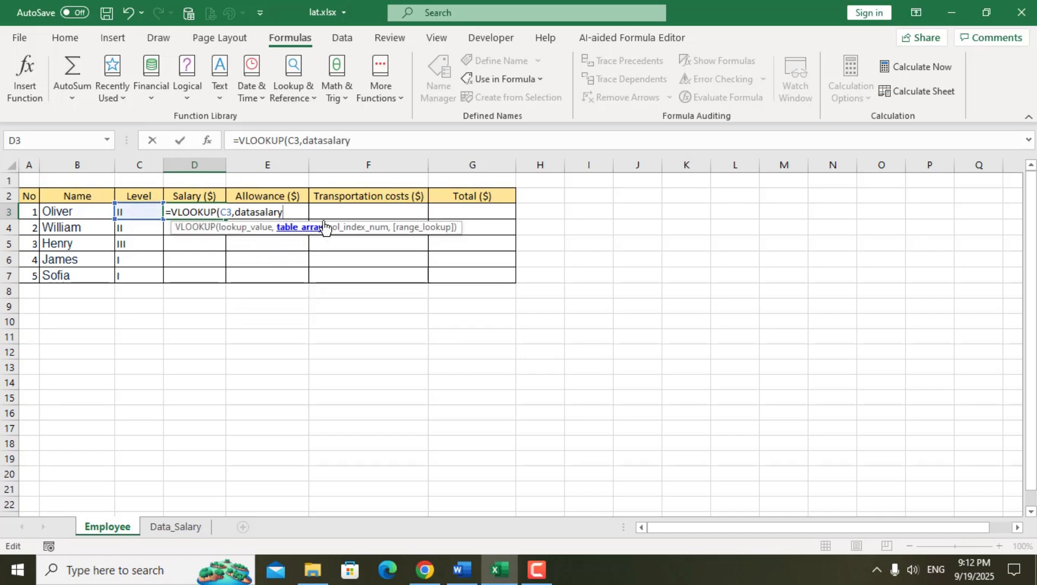
{"action": "type", "text": ","}
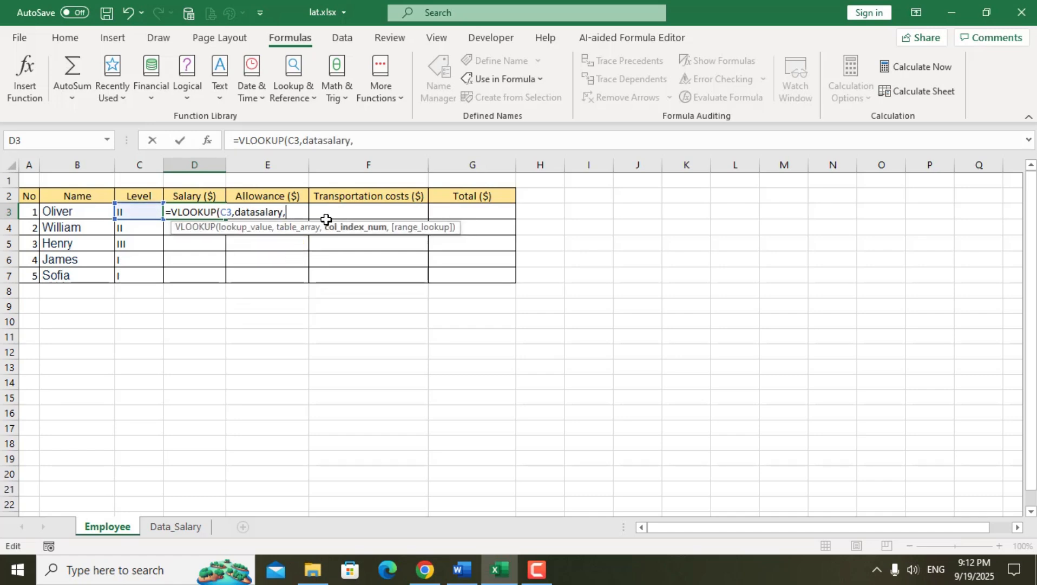
{"action": "type", "text": "2,"}
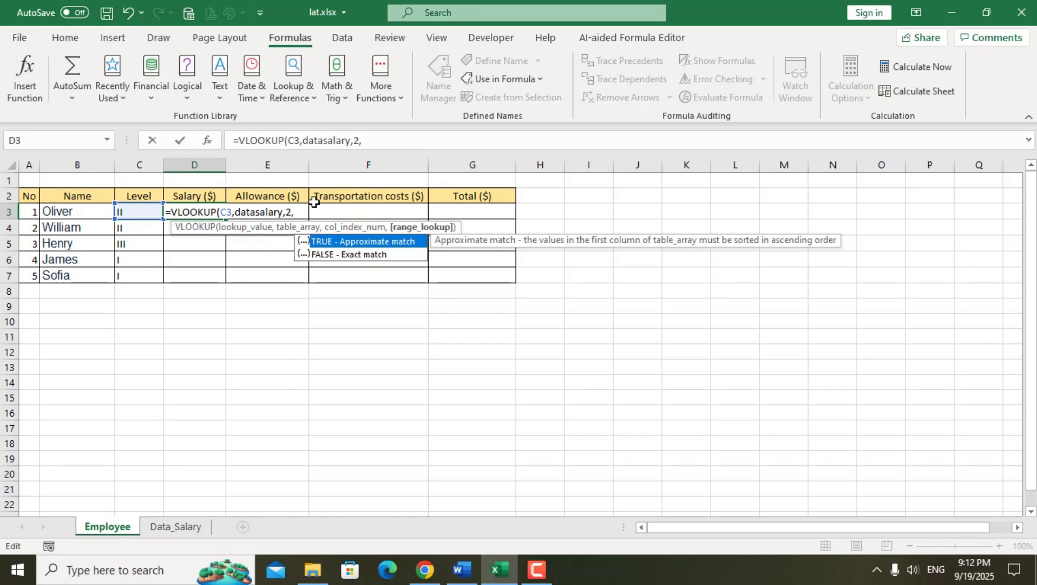
{"action": "double_click", "coordinate": [346, 241]}
{"action": "key", "text": "BackSpace"}
{"action": "key", "text": "BackSpace"}
{"action": "key", "text": "BackSpace"}
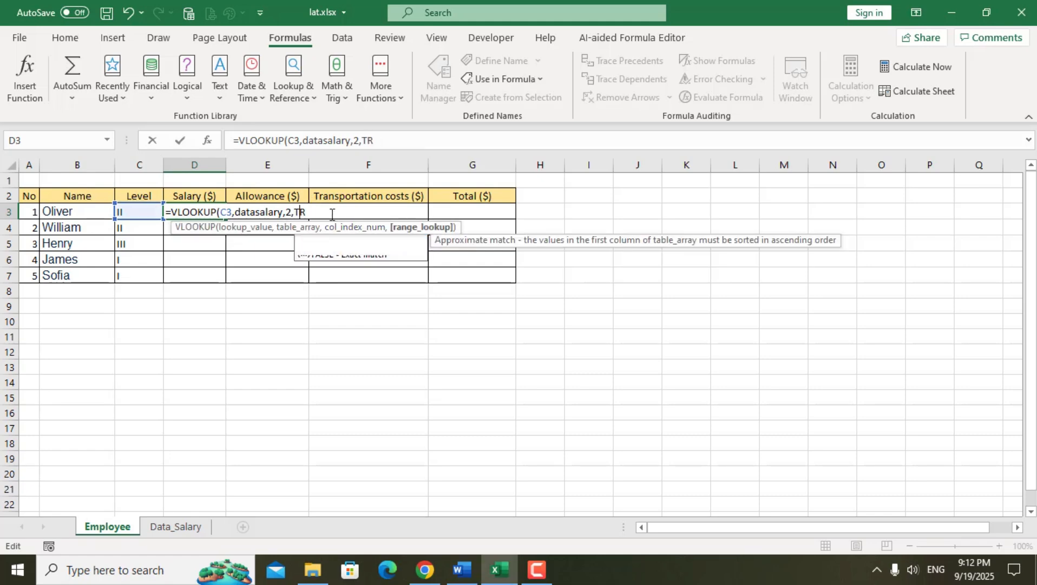
{"action": "type", "text": "0"}
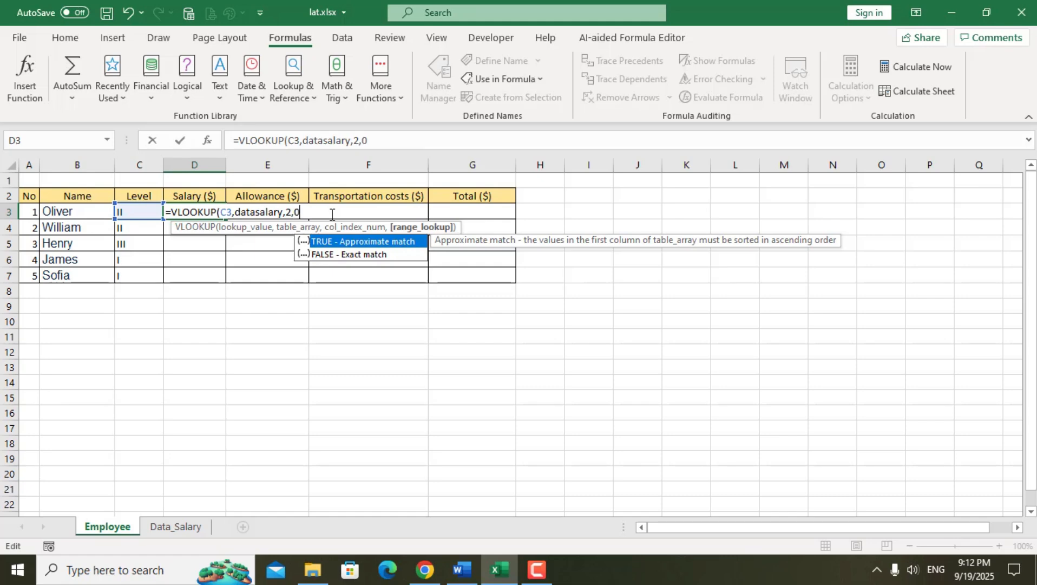
{"action": "type", "text": ")"}
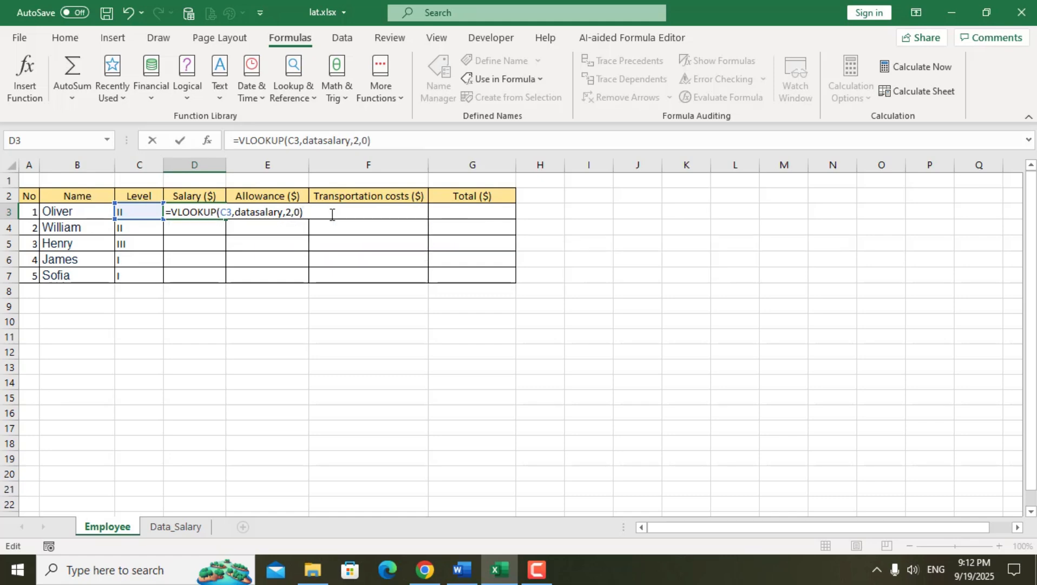
{"action": "key", "text": "Return"}
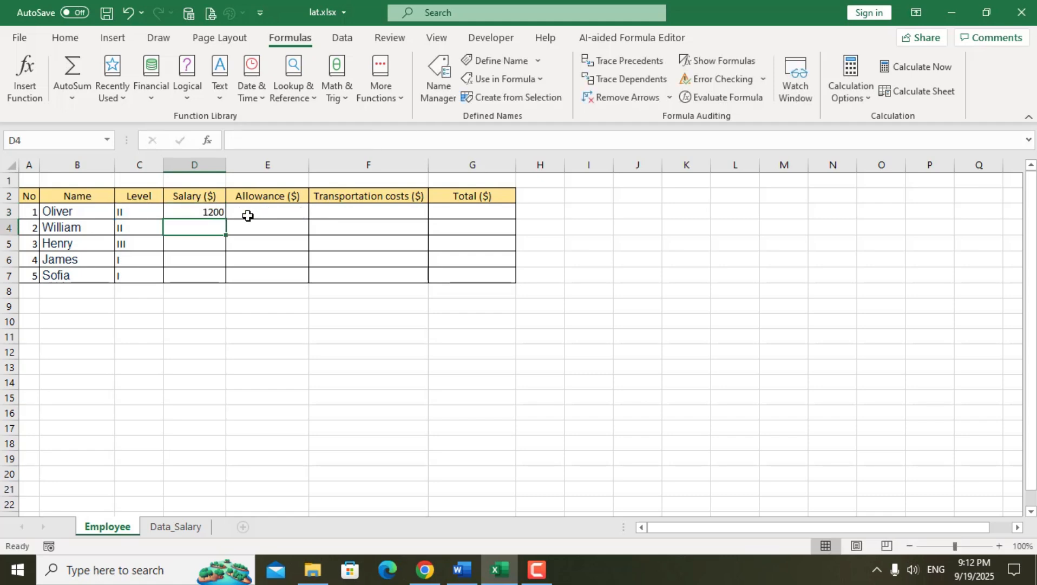
Step: Check the level II salary on the Data_Salary sheet and copy the D3 formula down through D7 on the Employee sheet
{"action": "left_click", "coordinate": [214, 212]}
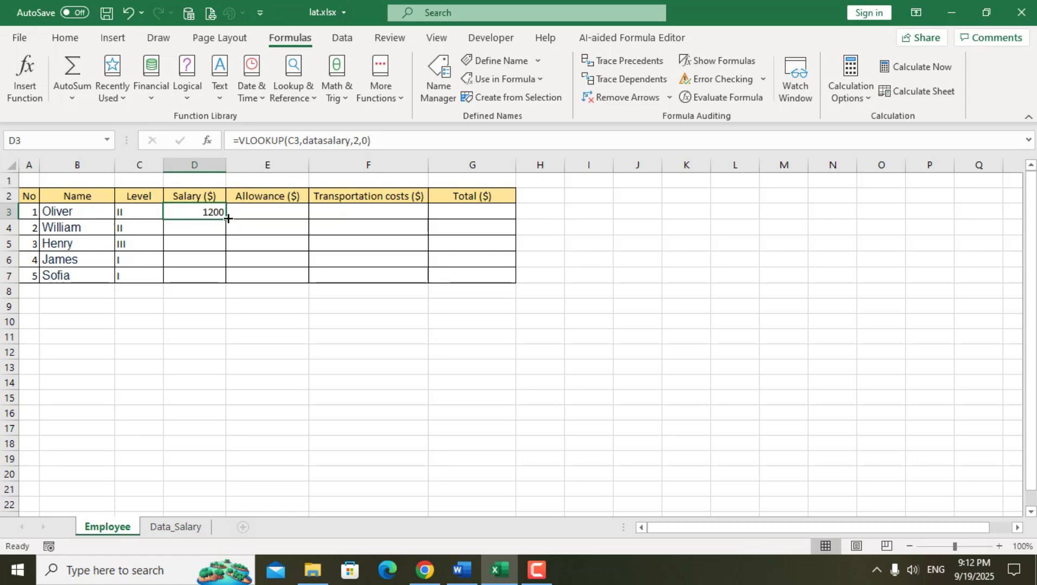
{"action": "left_click", "coordinate": [170, 527]}
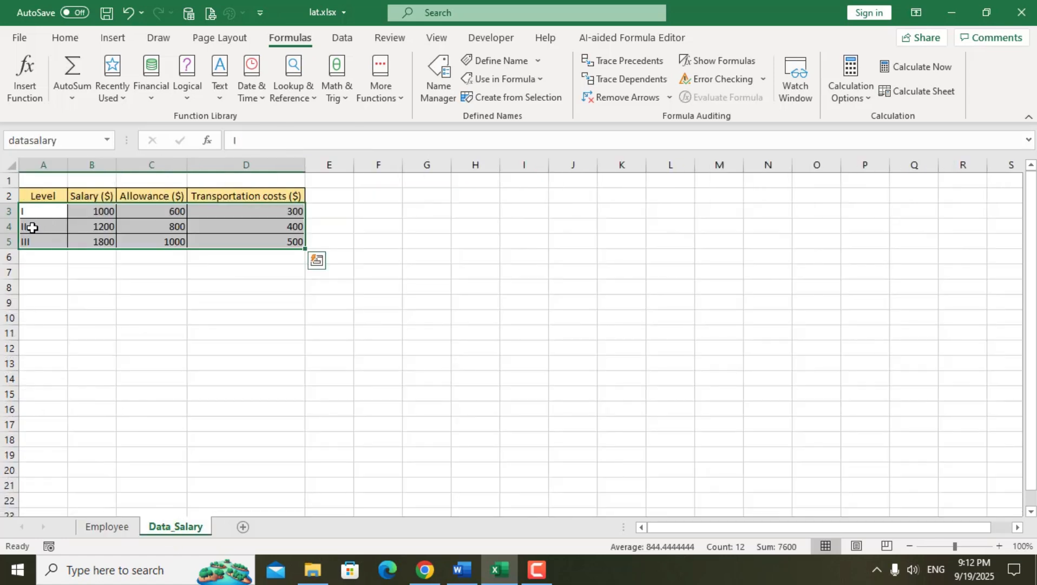
{"action": "left_click", "coordinate": [34, 226]}
{"action": "left_click", "coordinate": [108, 227]}
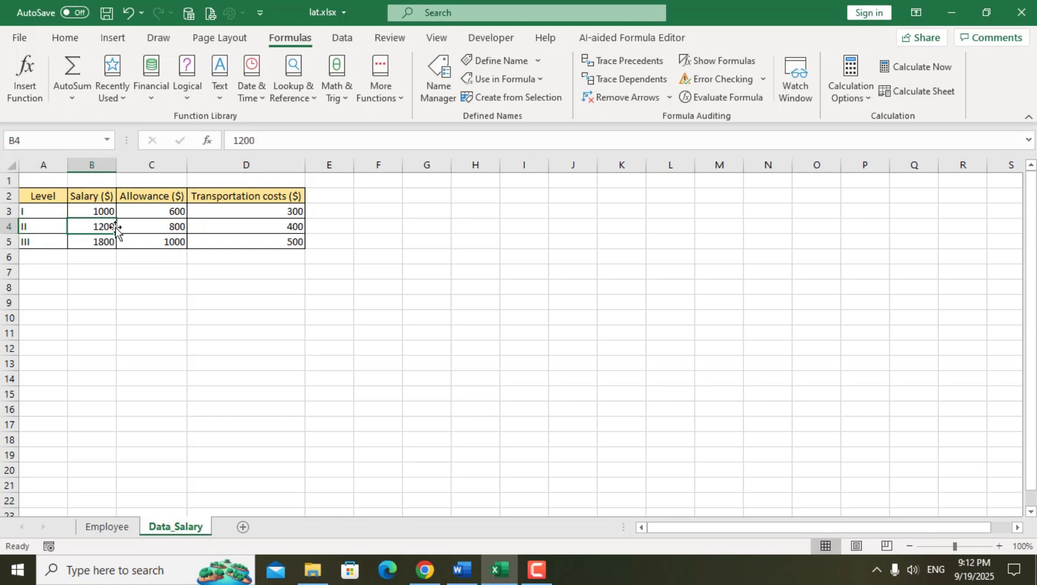
{"action": "left_click", "coordinate": [111, 527]}
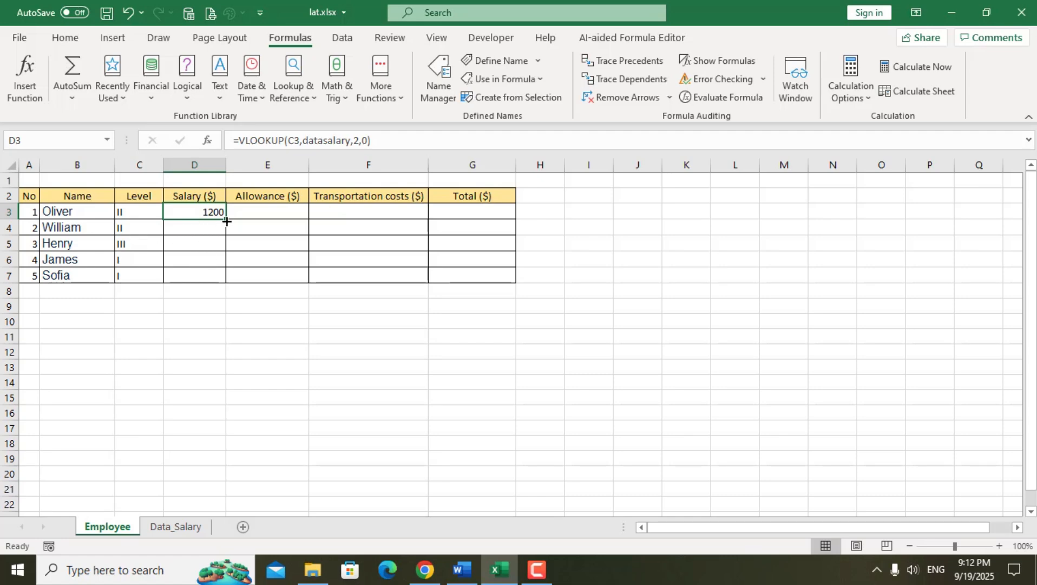
{"action": "left_click_drag", "start_coordinate": [227, 219], "coordinate": [230, 278]}
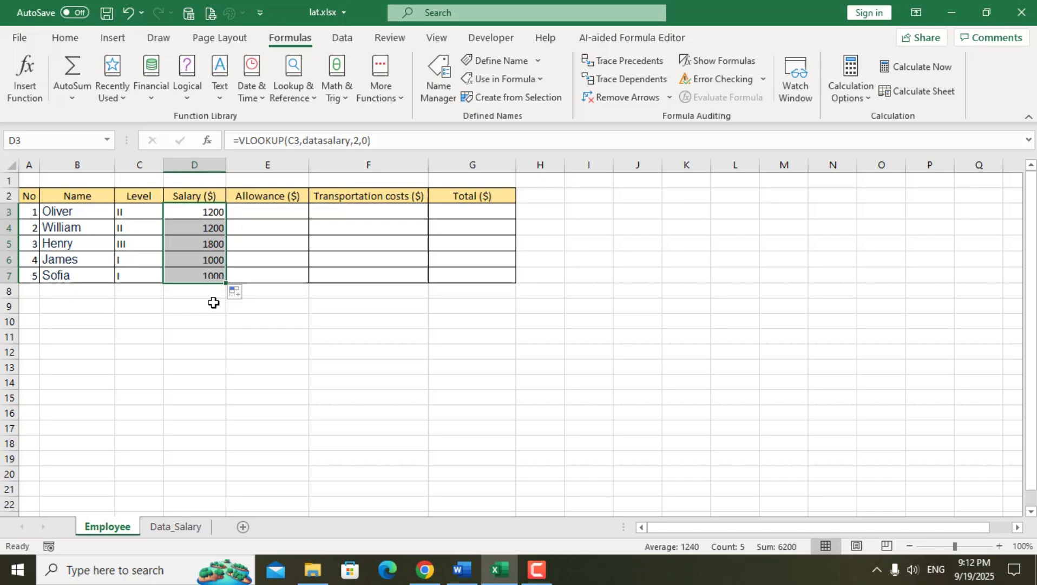
{"action": "left_click", "coordinate": [316, 312]}
Step: Enter the formula =VLOOKUP(C3,datasalary,3,0) in cell E3 to look up the first employee's allowance
{"action": "left_click", "coordinate": [265, 212]}
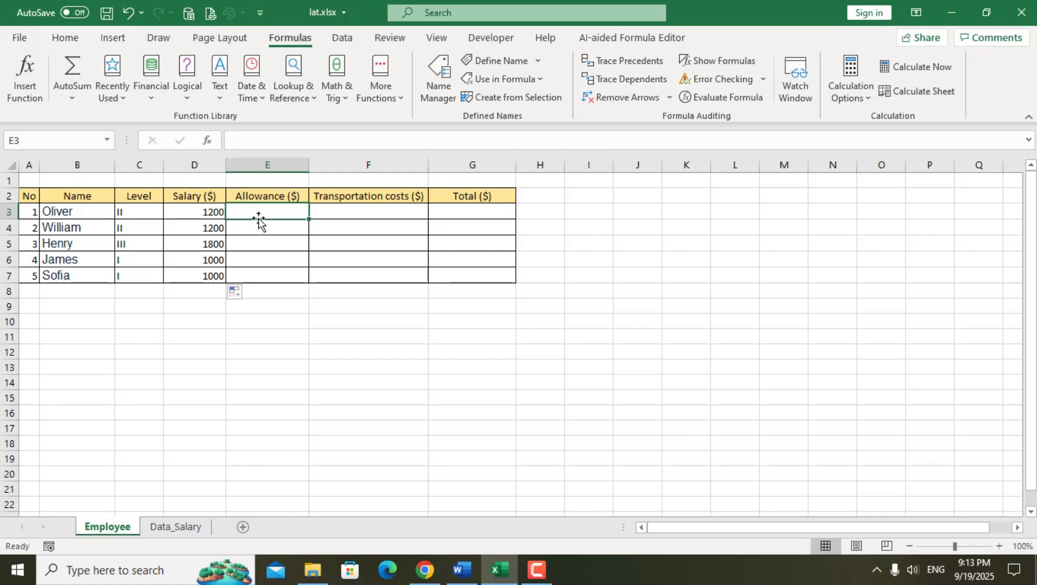
{"action": "type", "text": "="}
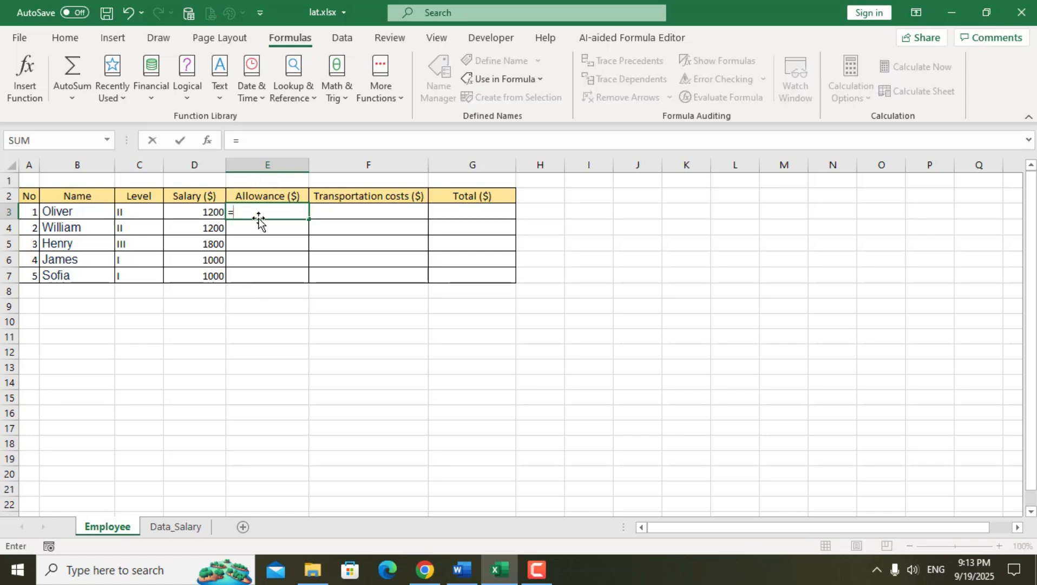
{"action": "type", "text": "vlo"}
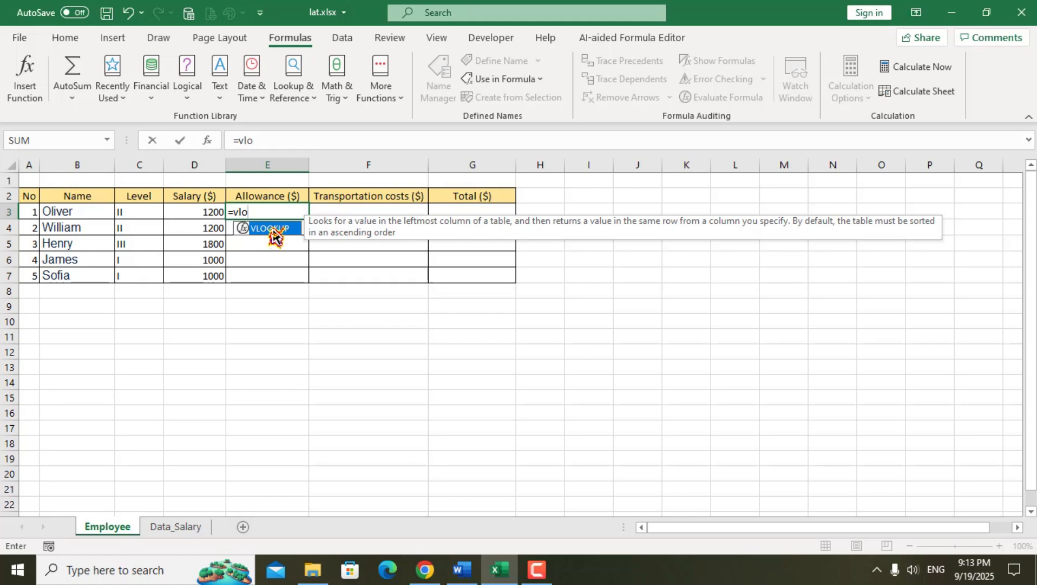
{"action": "double_click", "coordinate": [273, 232]}
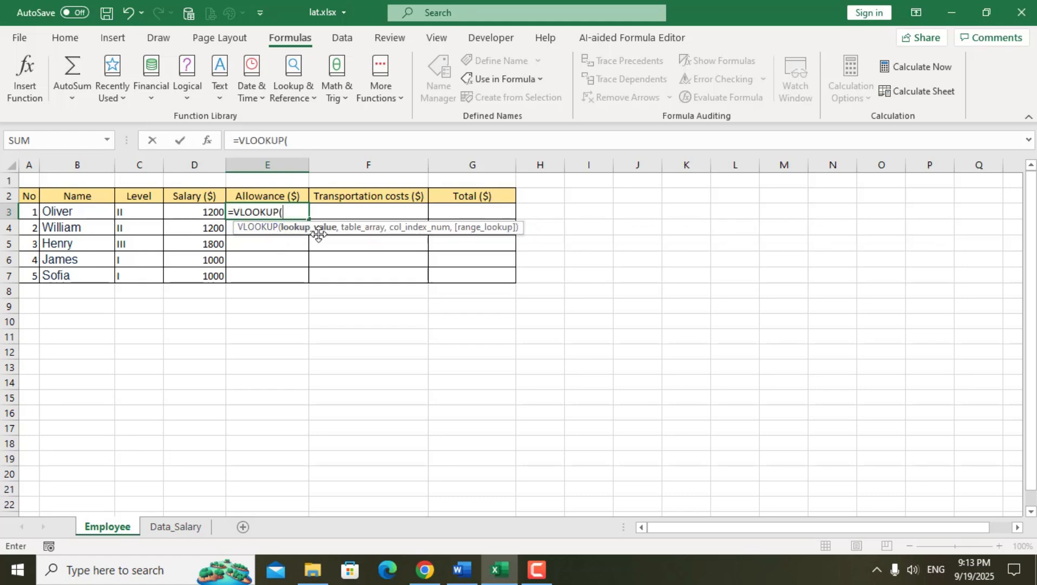
{"action": "left_click", "coordinate": [132, 213]}
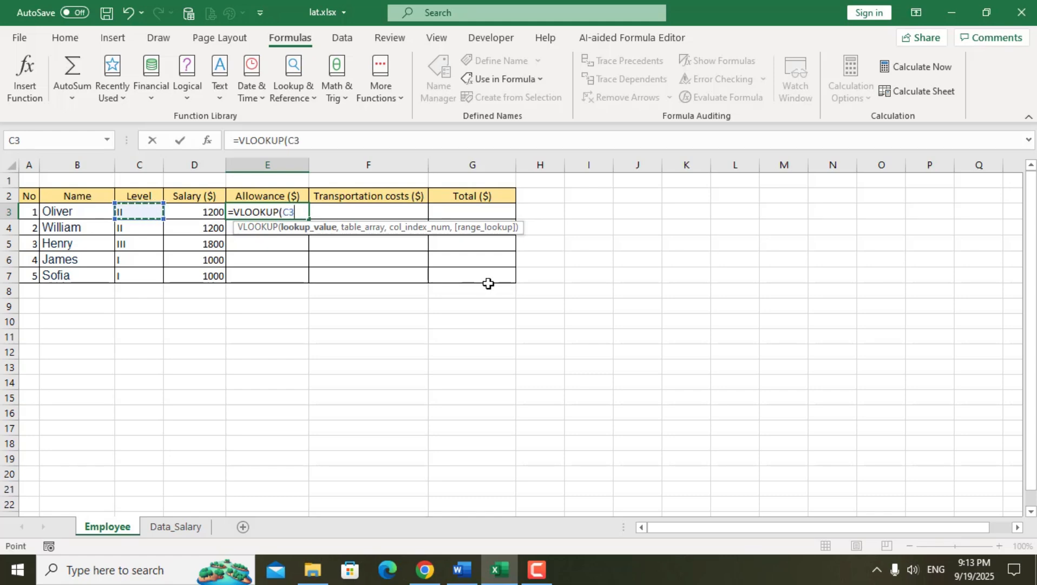
{"action": "type", "text": ","}
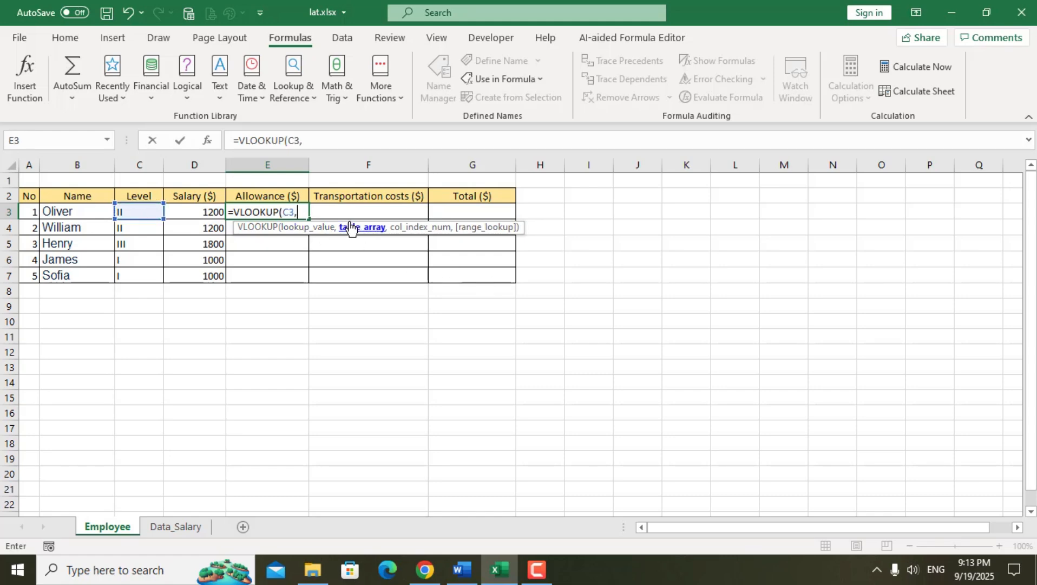
{"action": "type", "text": "data"}
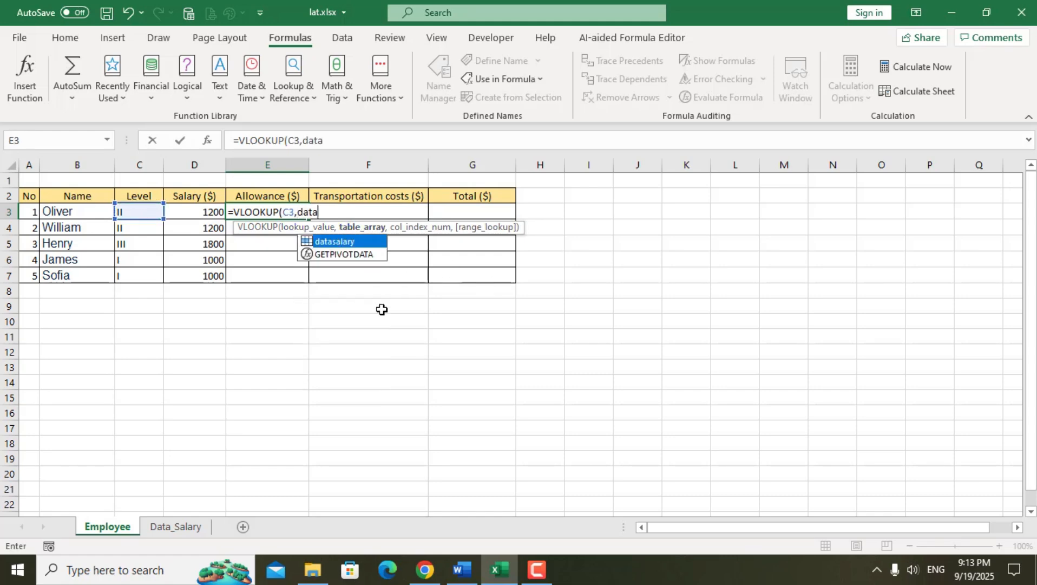
{"action": "double_click", "coordinate": [352, 243]}
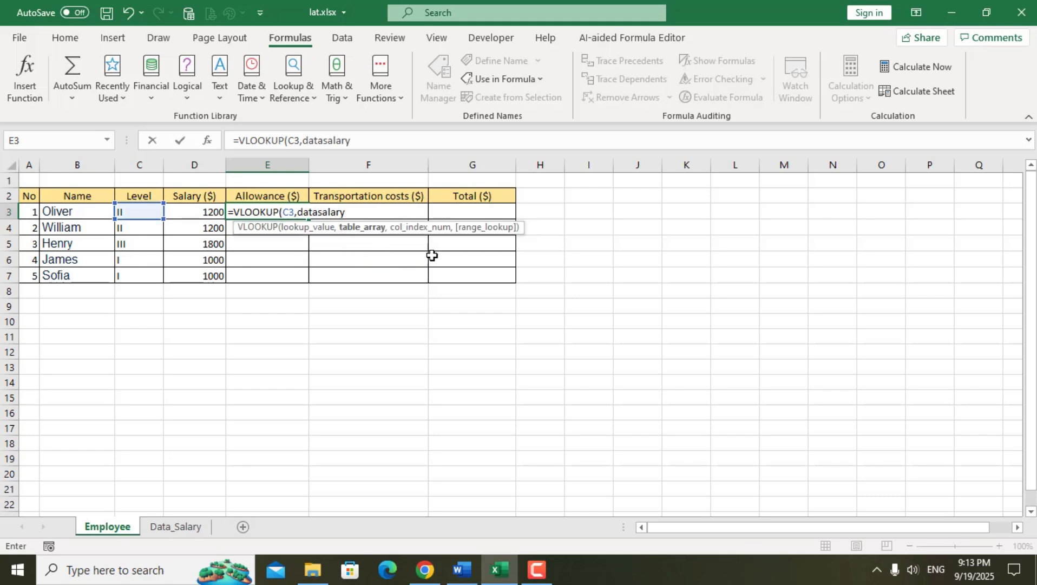
{"action": "type", "text": ",3"}
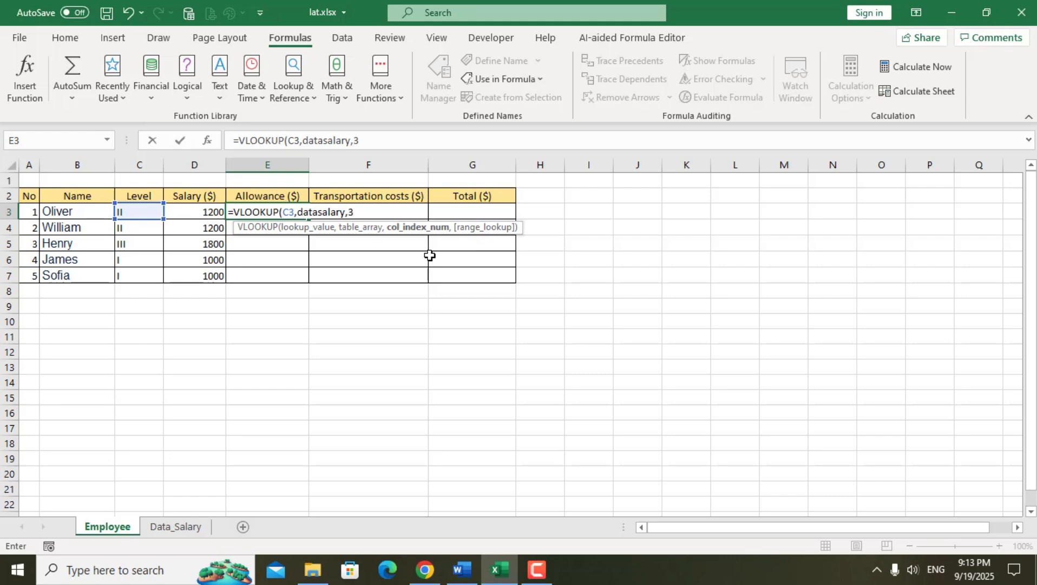
{"action": "type", "text": ","}
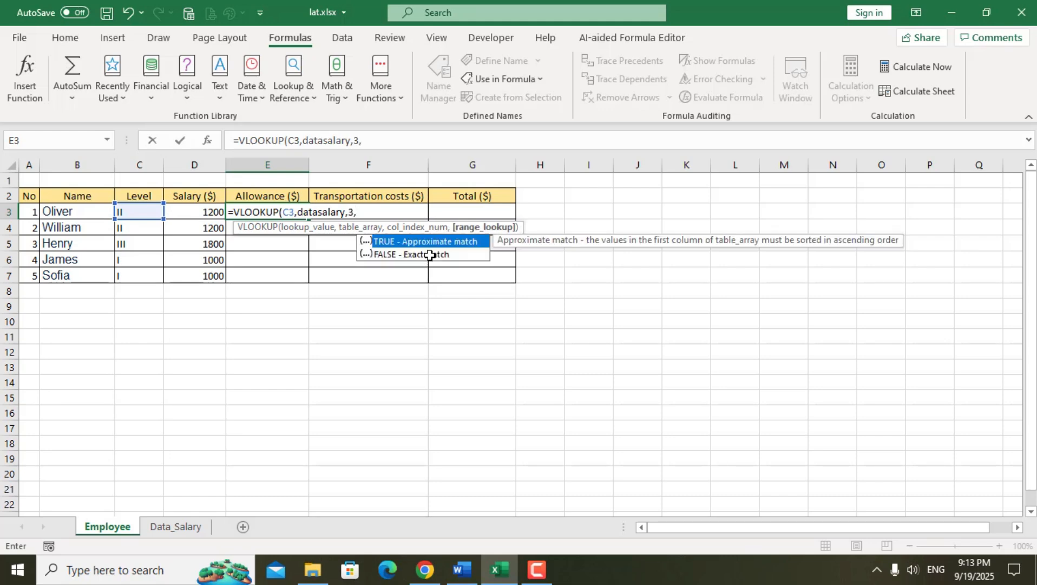
{"action": "type", "text": "0)"}
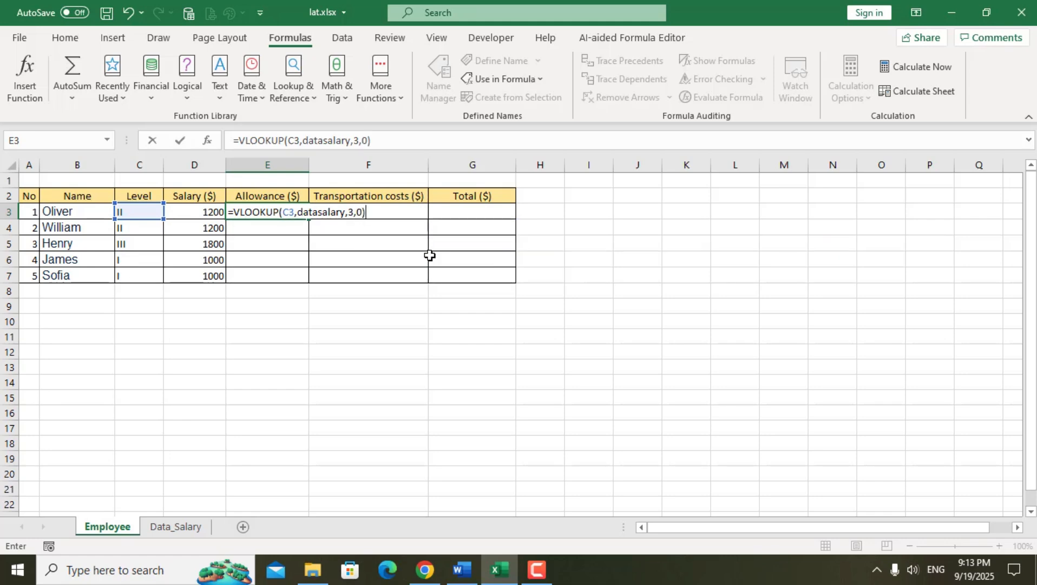
{"action": "key", "text": "Return"}
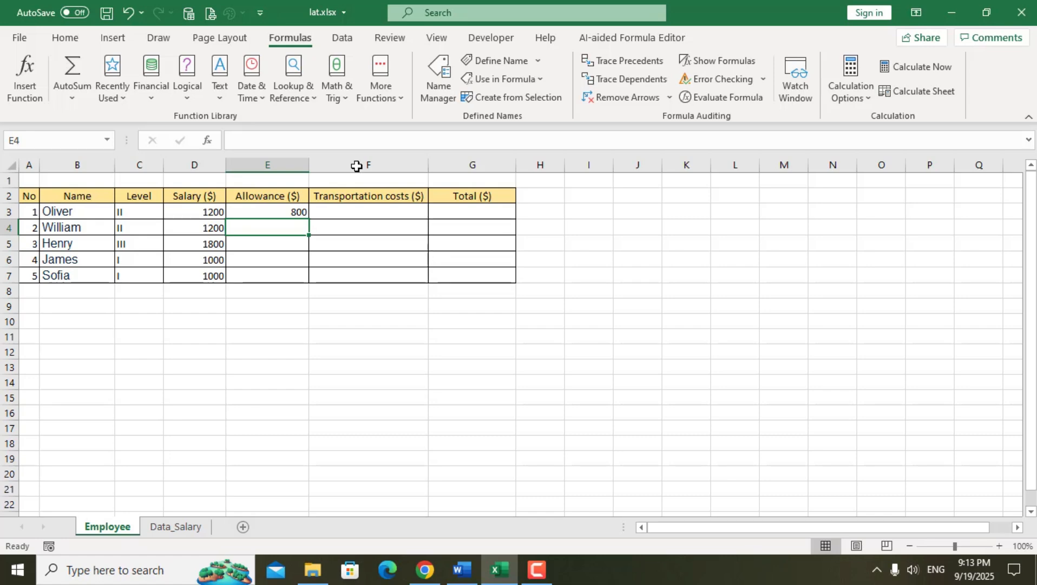
Step: Check the level II allowance on the Data_Salary sheet and copy the E3 formula down through E7 on the Employee sheet
{"action": "left_click", "coordinate": [139, 212]}
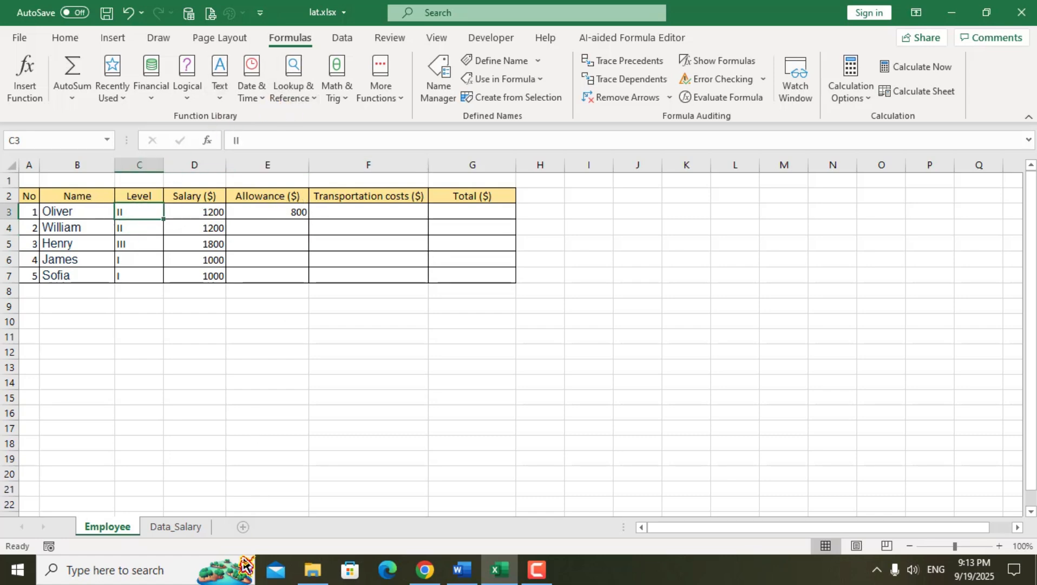
{"action": "left_click", "coordinate": [187, 527]}
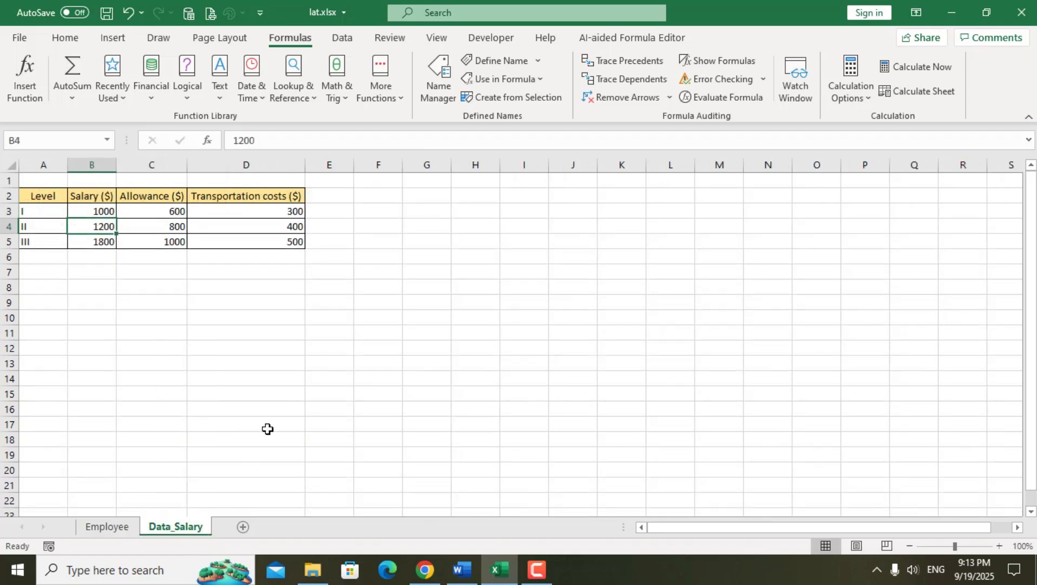
{"action": "left_click", "coordinate": [31, 223]}
{"action": "left_click", "coordinate": [174, 227]}
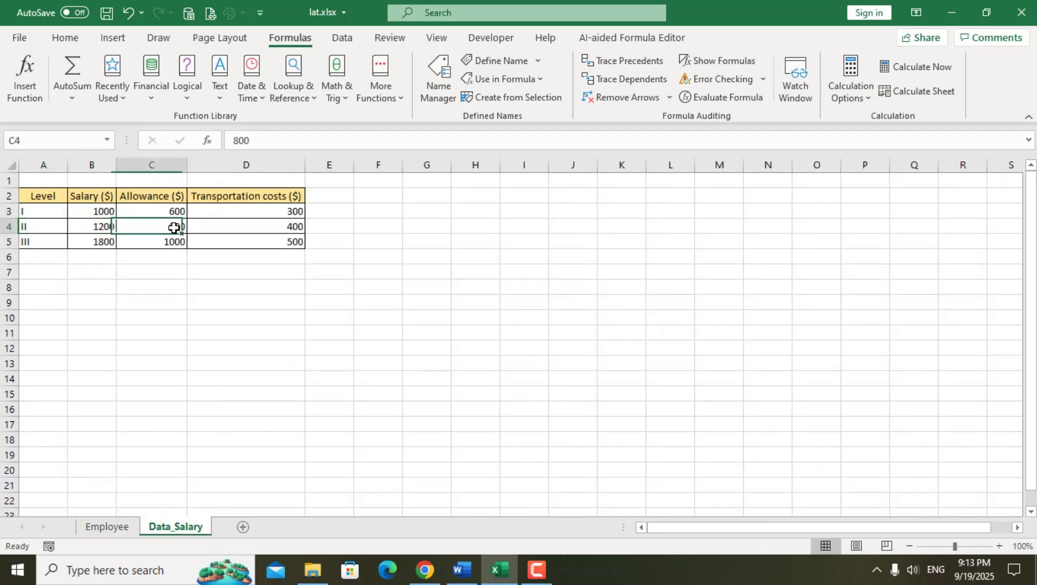
{"action": "left_click", "coordinate": [129, 528]}
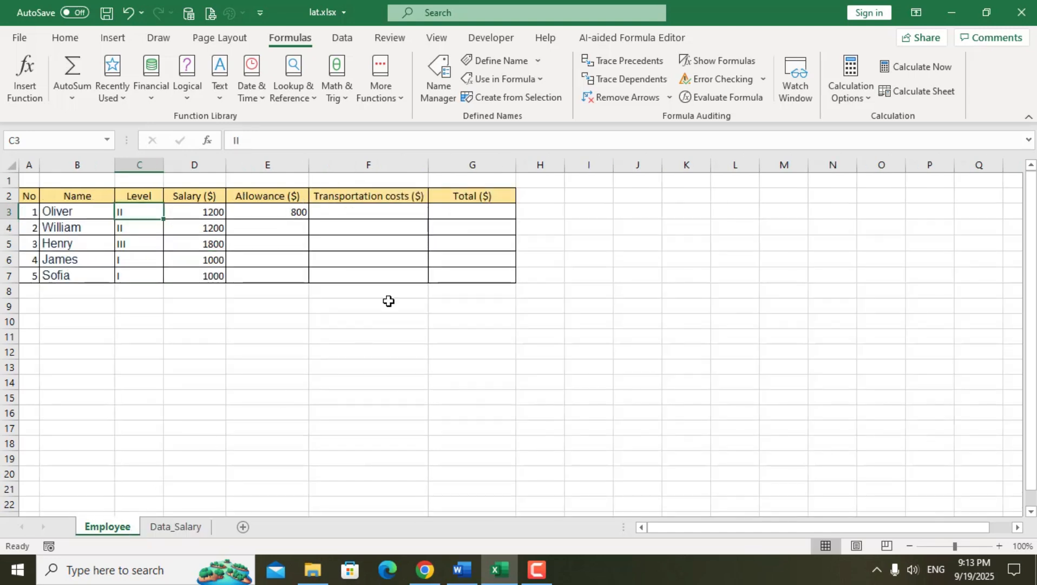
{"action": "left_click", "coordinate": [275, 212]}
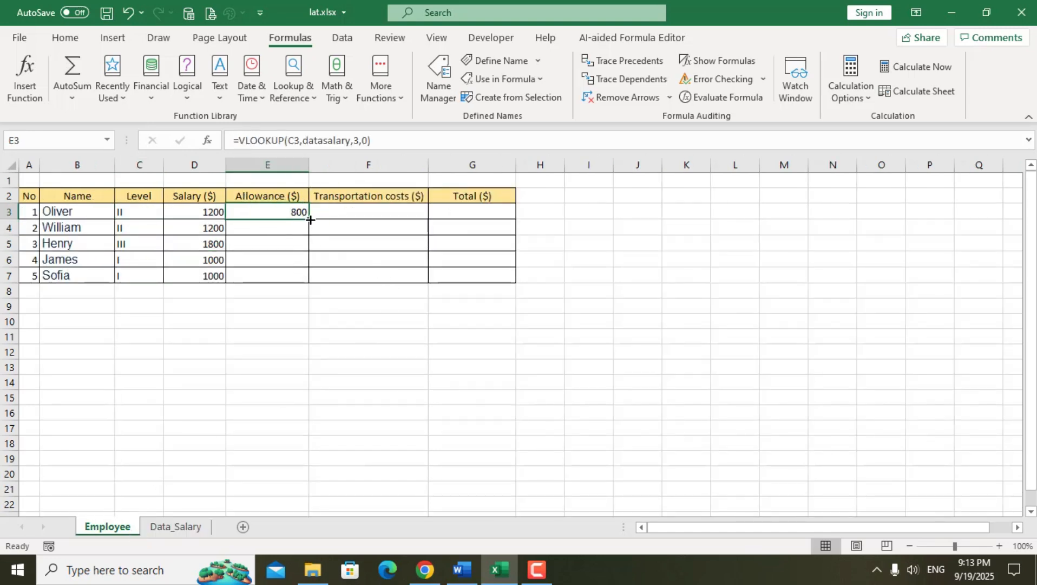
{"action": "left_click_drag", "start_coordinate": [310, 219], "coordinate": [308, 285]}
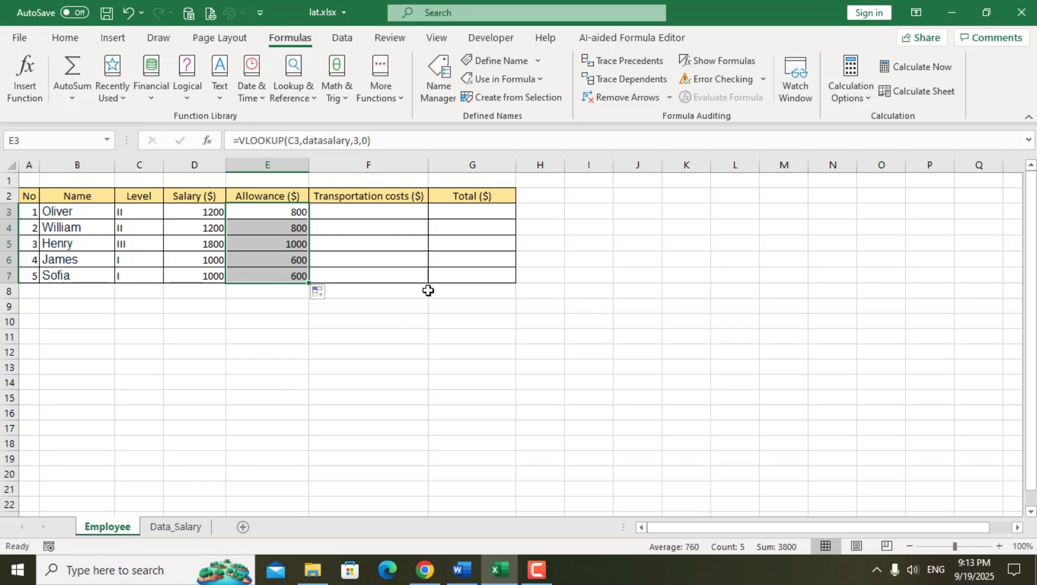
Step: Select cell F3 on the Employee sheet and check the position of the Transportation costs column on the Data_Salary sheet
{"action": "left_click", "coordinate": [379, 211]}
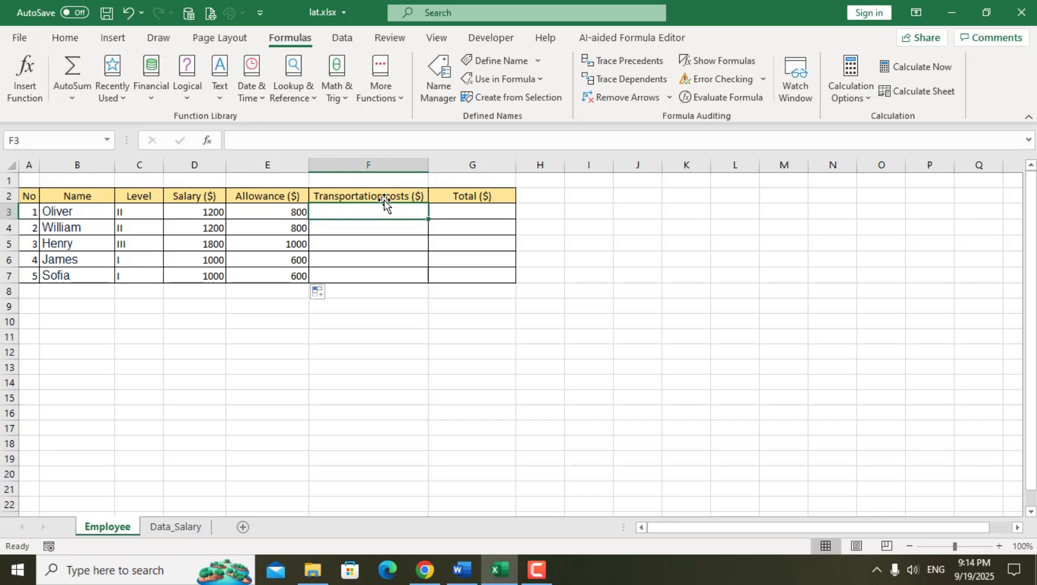
{"action": "left_click", "coordinate": [175, 528]}
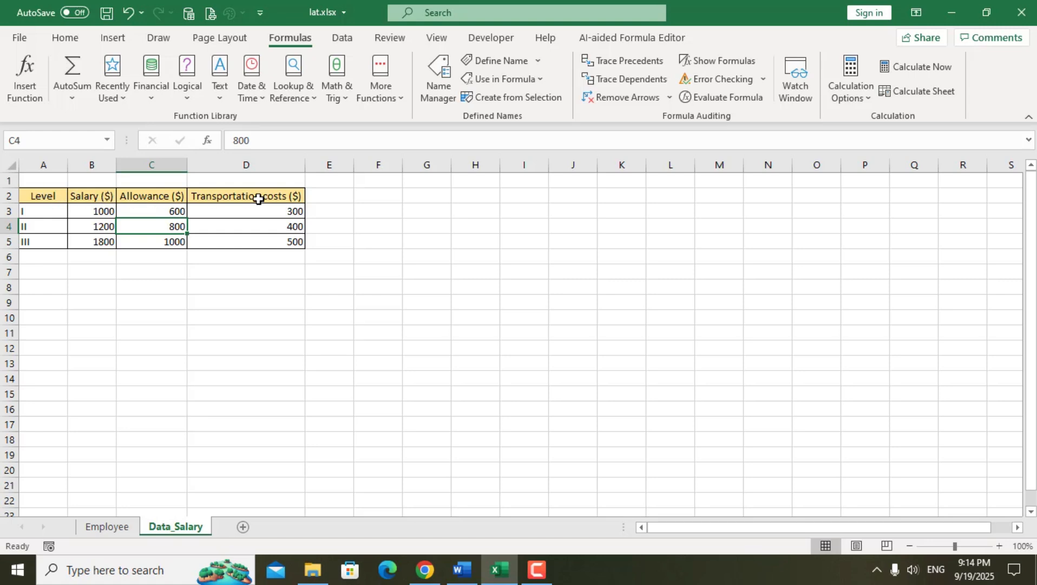
{"action": "left_click", "coordinate": [108, 527]}
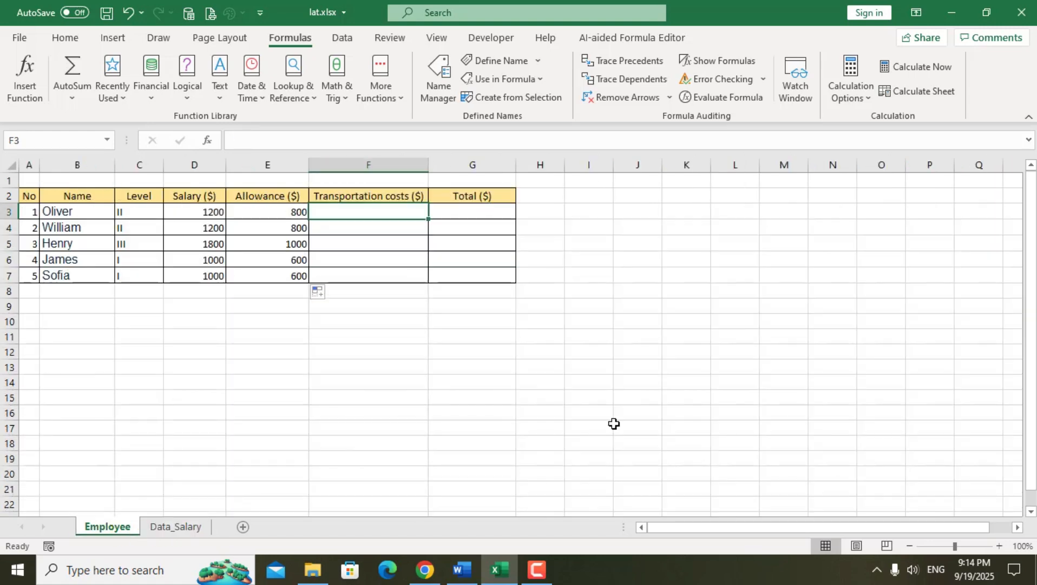